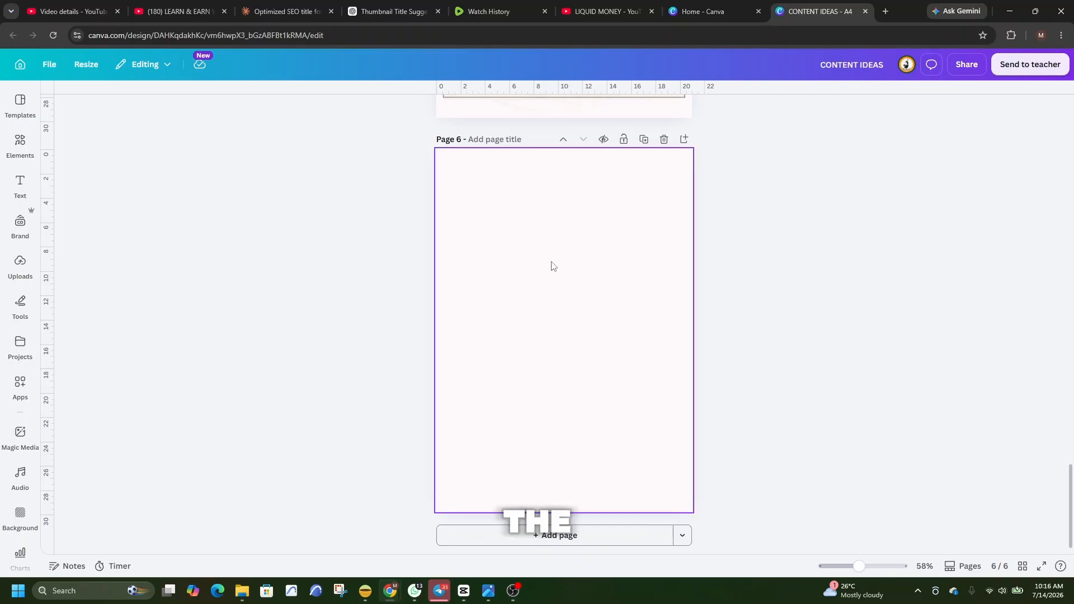
Add four guides to page 6, framing the content area about 2 cm inside the left, top, right and bottom page edges.
{"action": "left_click", "coordinate": [586, 309]}
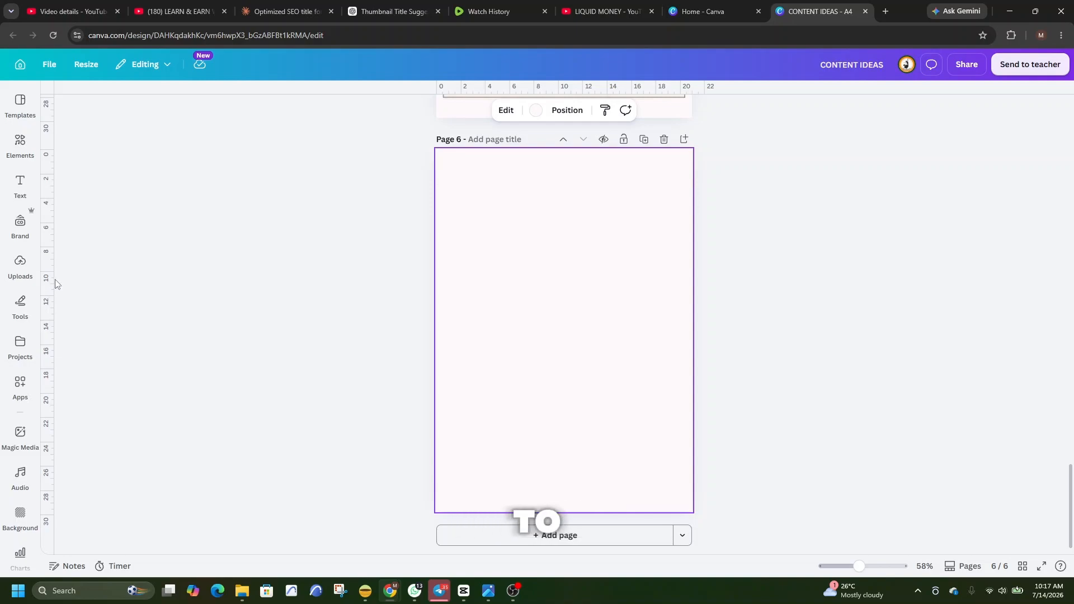
{"action": "left_click_drag", "start_coordinate": [52, 264], "coordinate": [460, 297]}
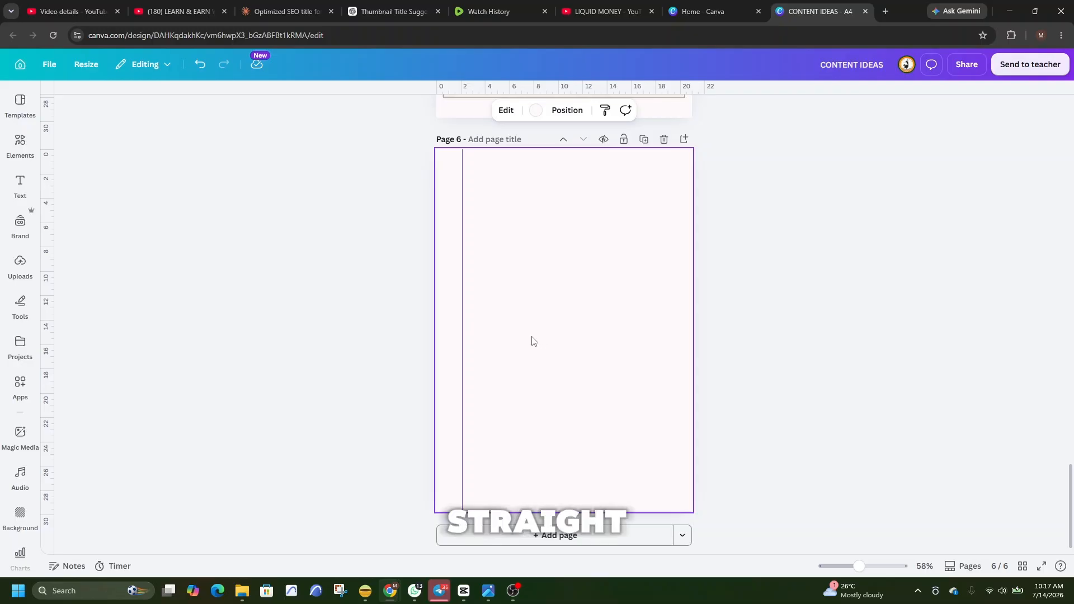
{"action": "left_click_drag", "start_coordinate": [342, 94], "coordinate": [364, 170]}
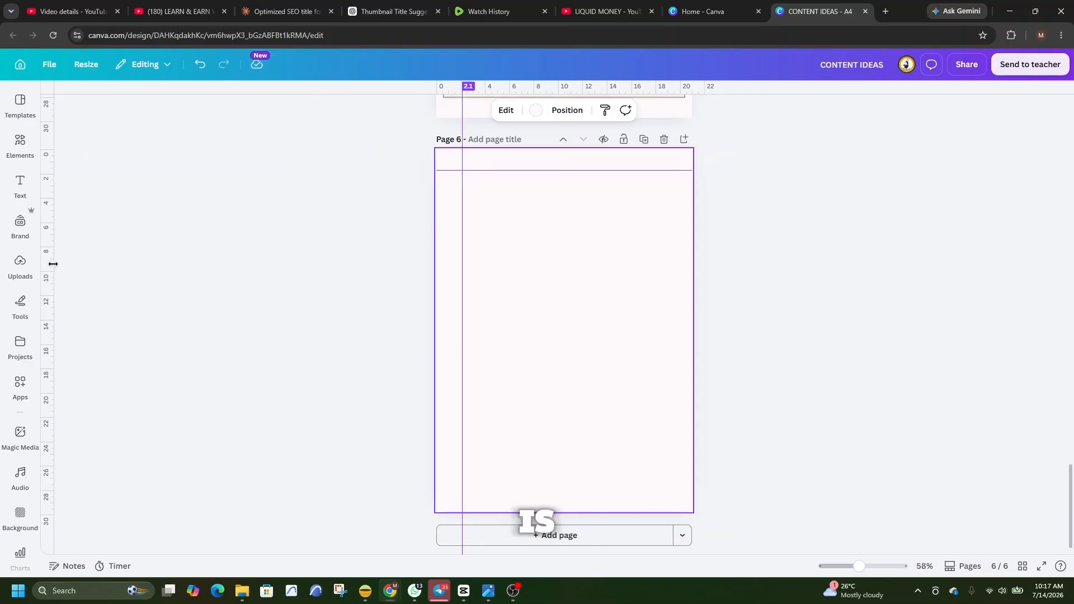
{"action": "mouse_move", "coordinate": [53, 264]}
{"action": "left_mouse_down"}
{"action": "mouse_move", "coordinate": [159, 264]}
{"action": "mouse_move", "coordinate": [676, 334]}
{"action": "mouse_move", "coordinate": [663, 337]}
{"action": "left_mouse_up"}
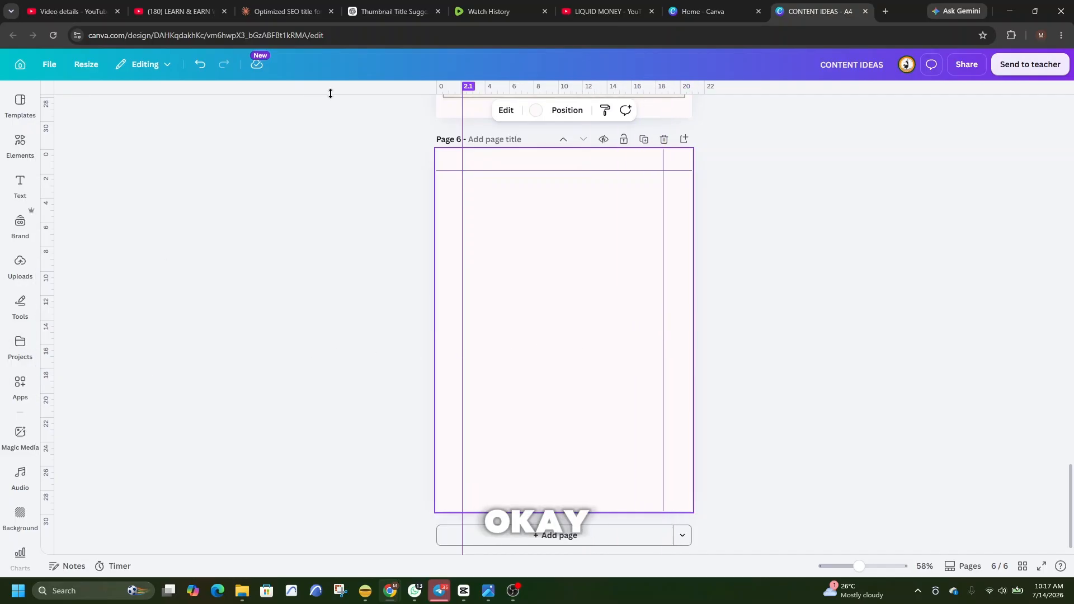
{"action": "left_click_drag", "start_coordinate": [330, 94], "coordinate": [453, 485]}
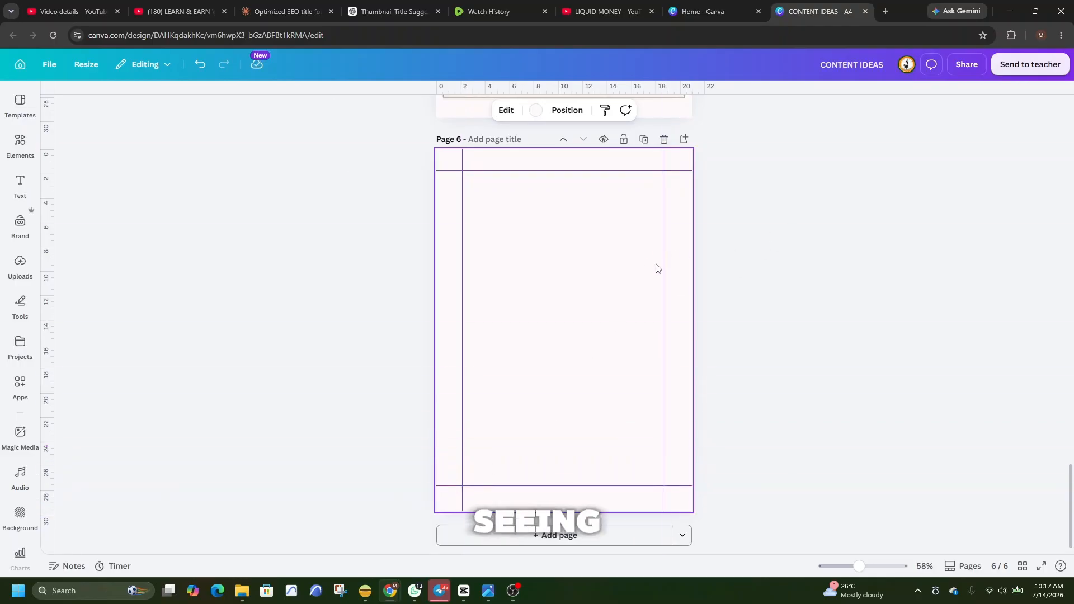
{"action": "left_click_drag", "start_coordinate": [663, 263], "coordinate": [666, 263]}
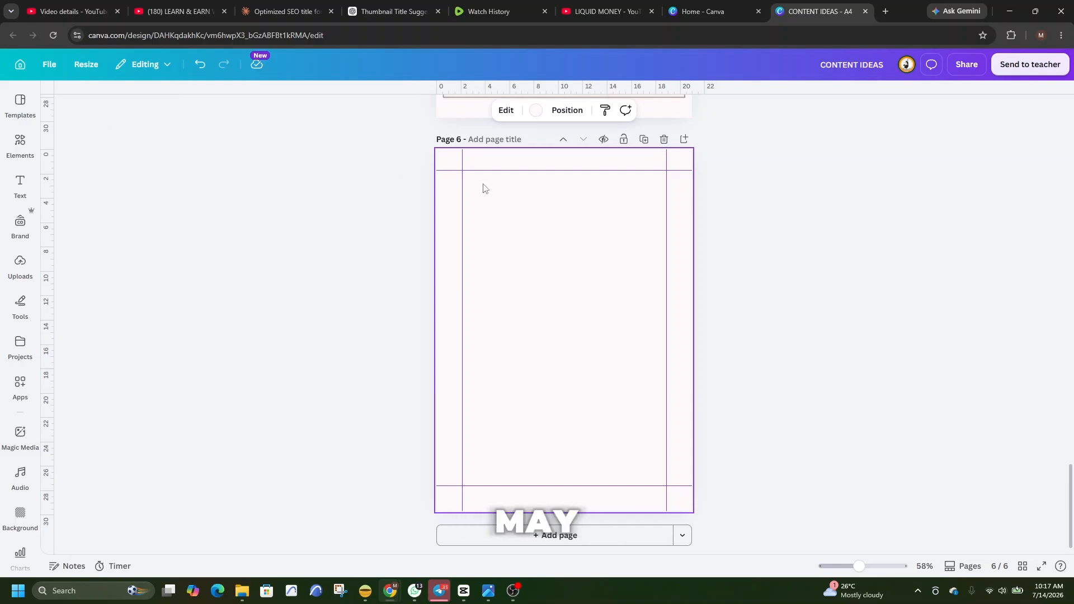
{"action": "left_click", "coordinate": [50, 66]}
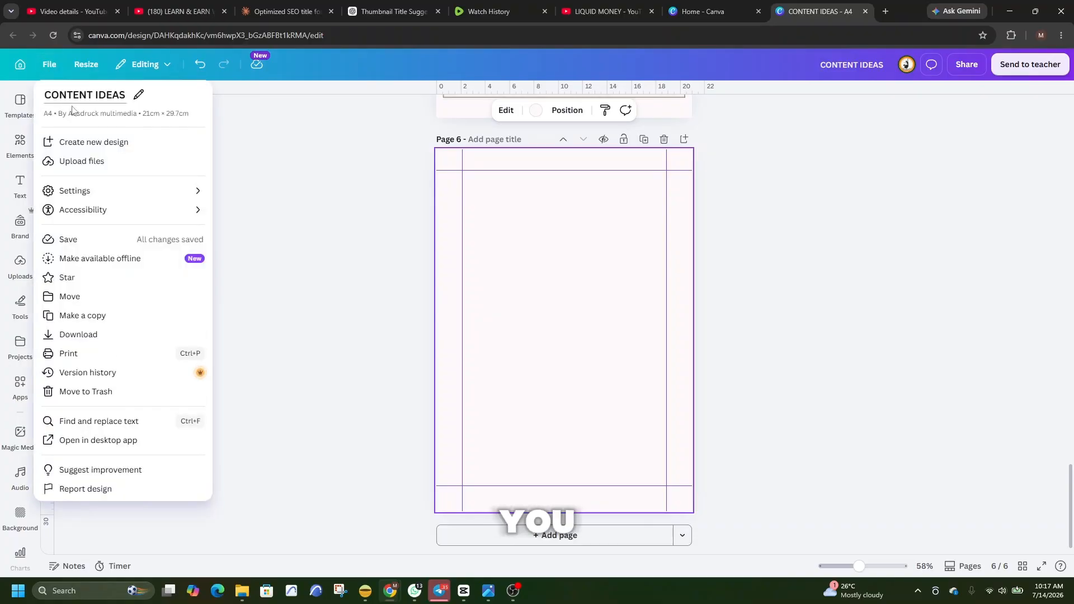
{"action": "mouse_move", "coordinate": [104, 195]}
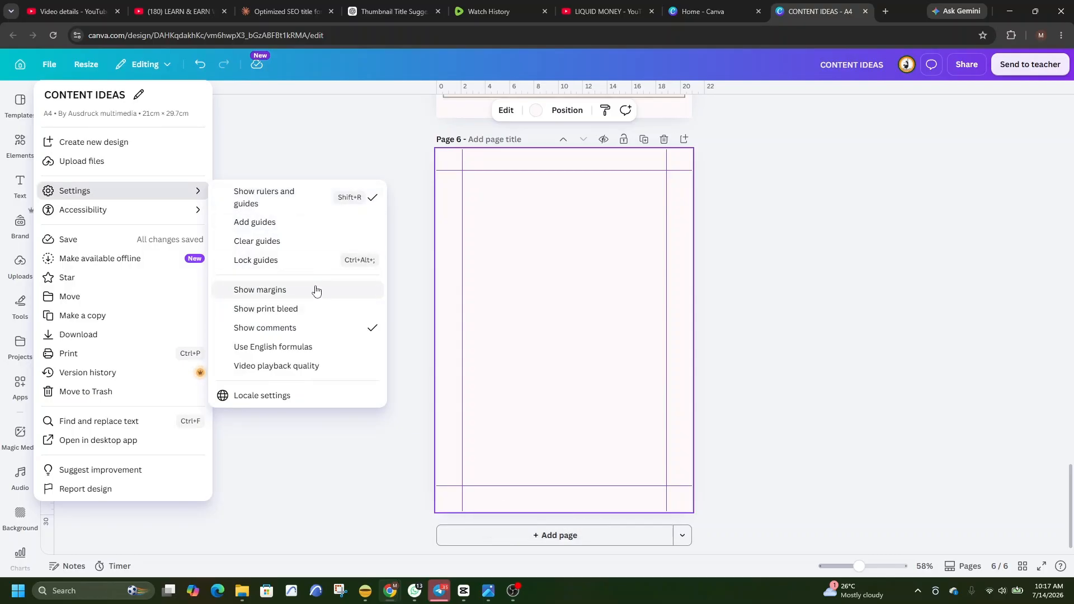
{"action": "left_click", "coordinate": [256, 149]}
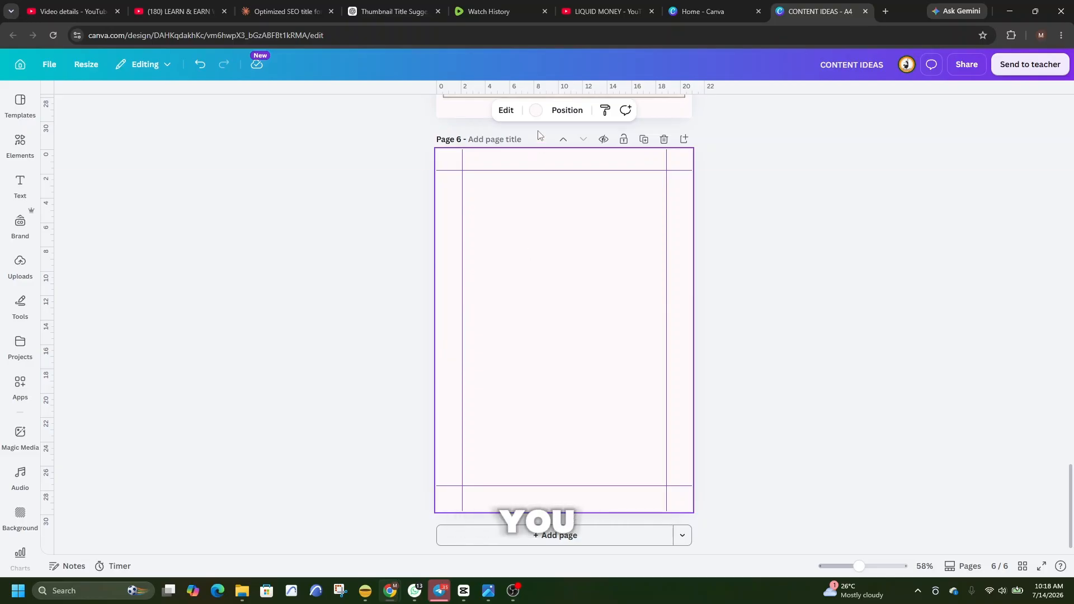
Change page 6's background to a custom off-white solid colour, about #F4F2EB.
{"action": "left_click", "coordinate": [604, 362]}
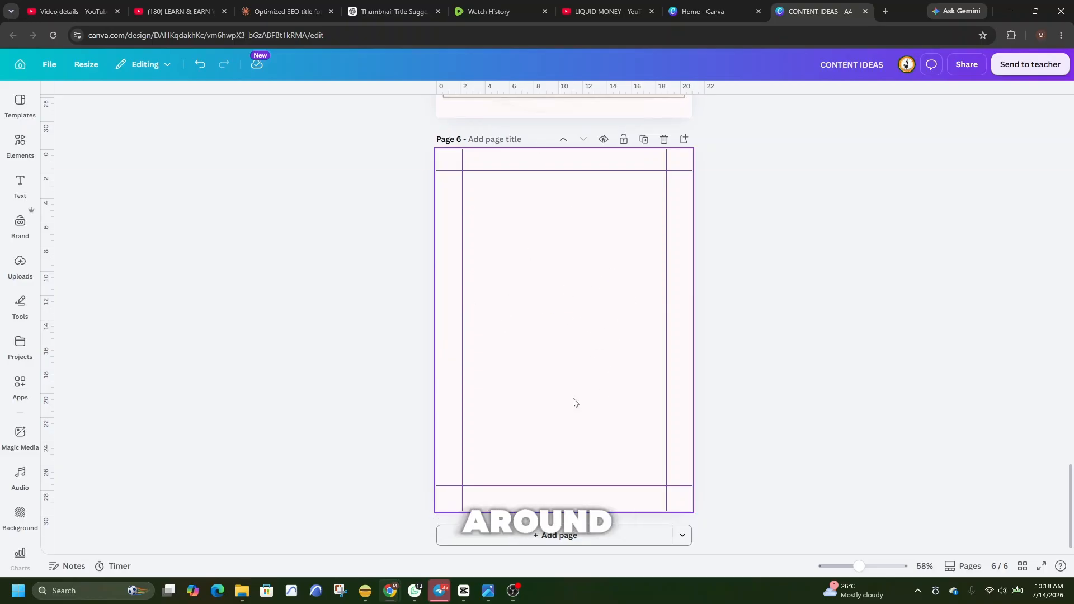
{"action": "left_click", "coordinate": [550, 327]}
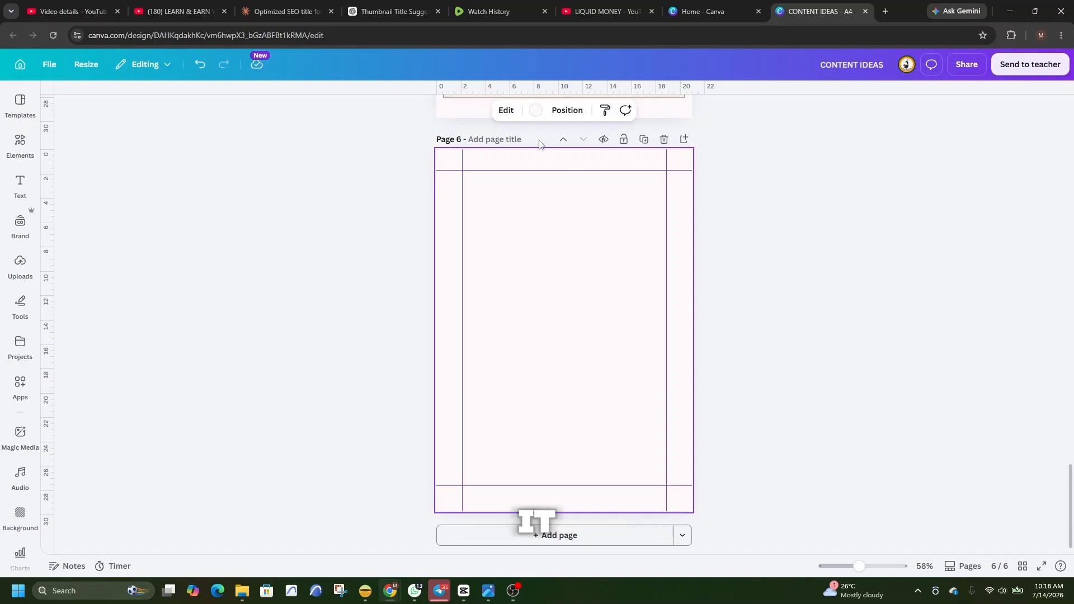
{"action": "left_click", "coordinate": [536, 111]}
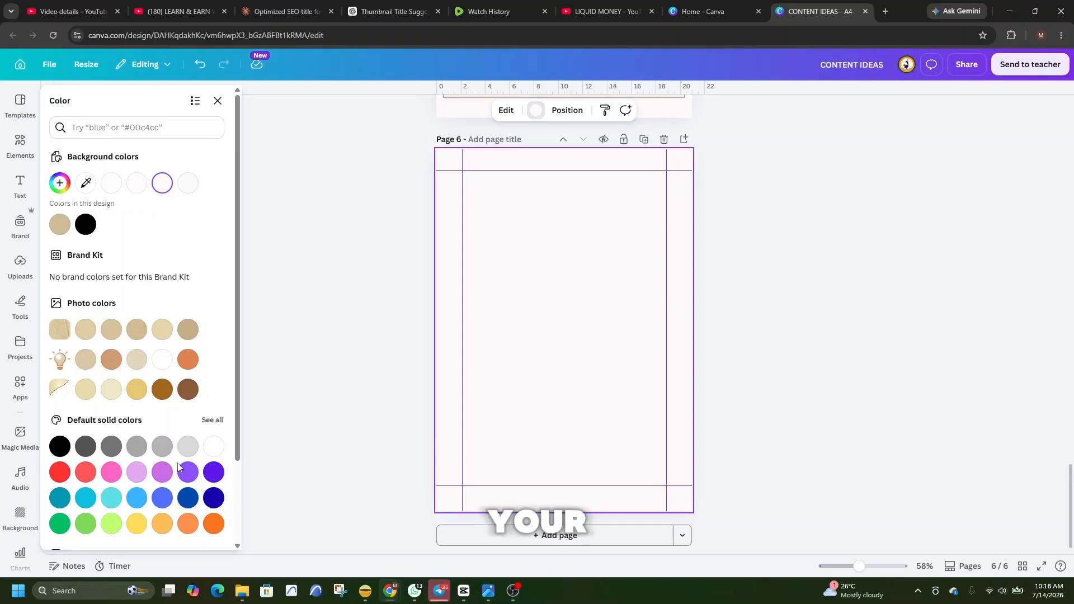
{"action": "left_click", "coordinate": [111, 389]}
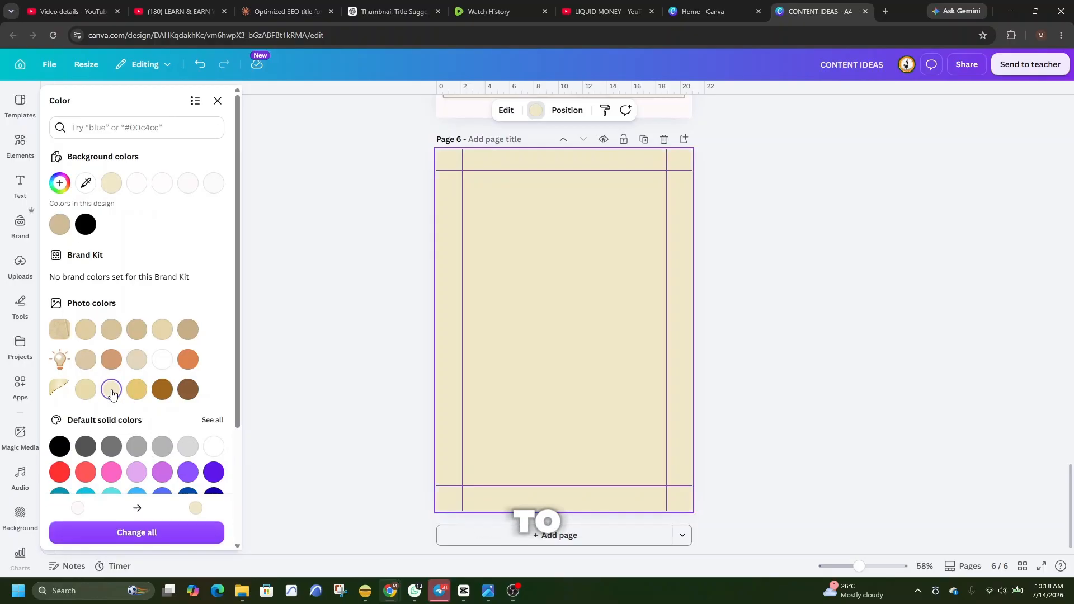
{"action": "left_click", "coordinate": [60, 183]}
{"action": "left_click_drag", "start_coordinate": [89, 239], "coordinate": [67, 237]}
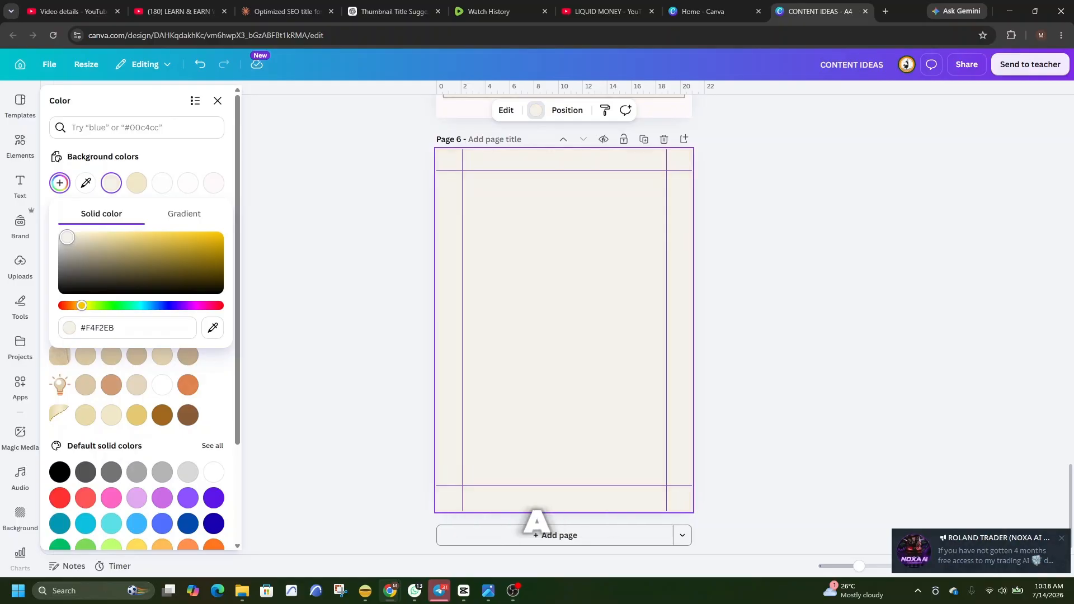
{"action": "left_click", "coordinate": [878, 307]}
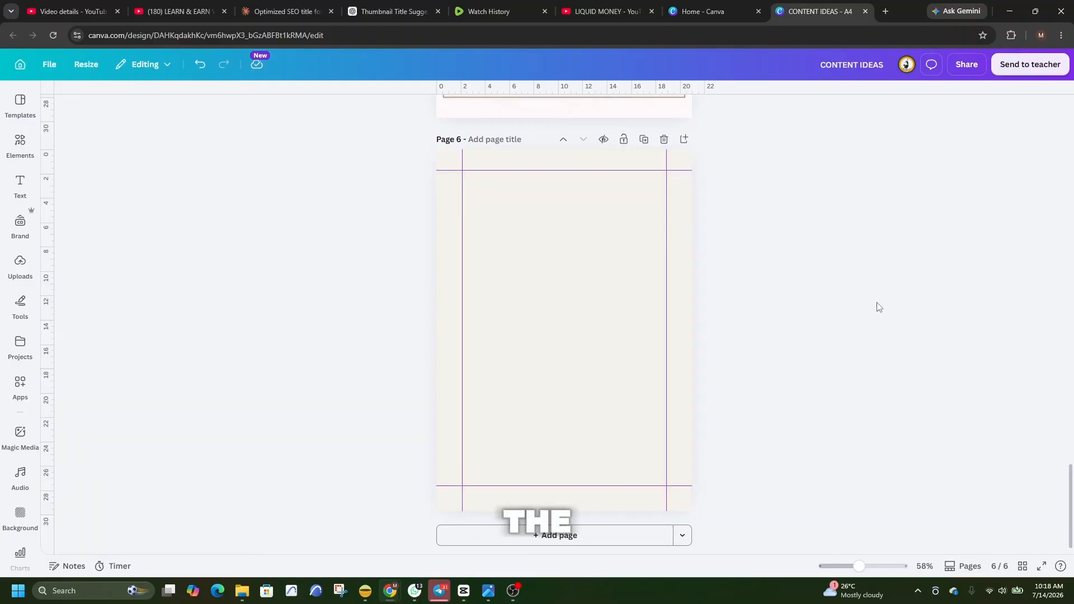
Add a heading text box to page 6 reading "DAILY SHEDULE".
{"action": "left_click", "coordinate": [25, 196]}
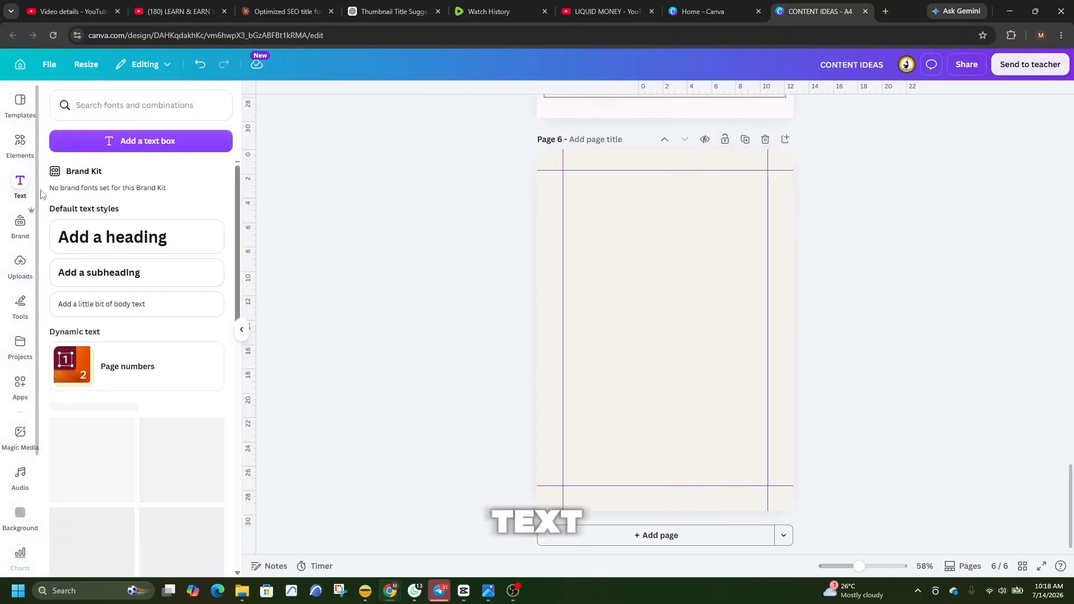
{"action": "left_click", "coordinate": [155, 241]}
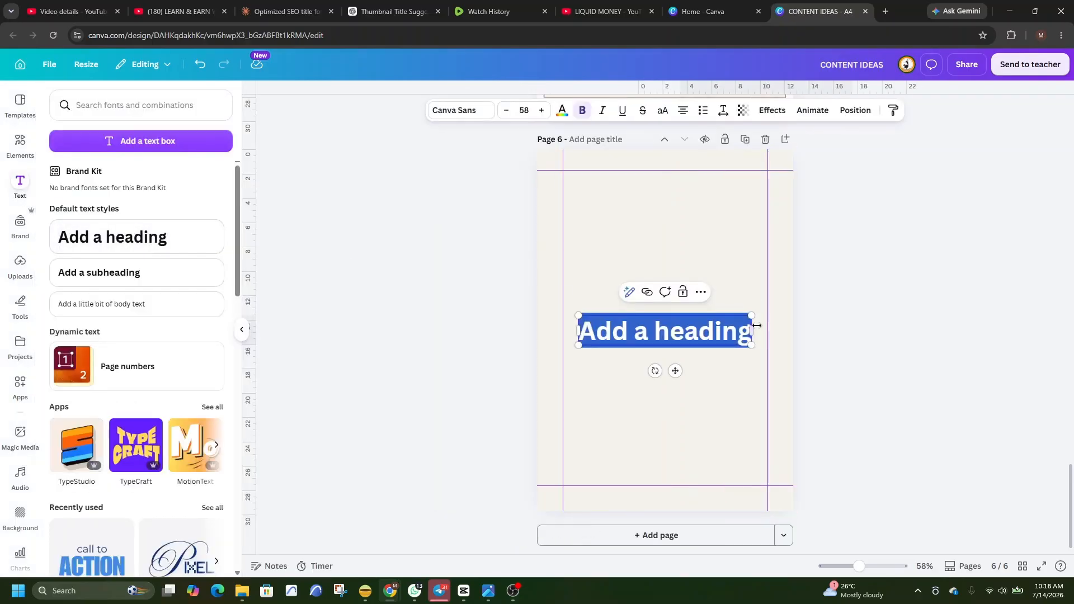
{"action": "mouse_move", "coordinate": [756, 326]}
{"action": "left_mouse_down"}
{"action": "mouse_move", "coordinate": [747, 333]}
{"action": "mouse_move", "coordinate": [765, 332]}
{"action": "left_mouse_up"}
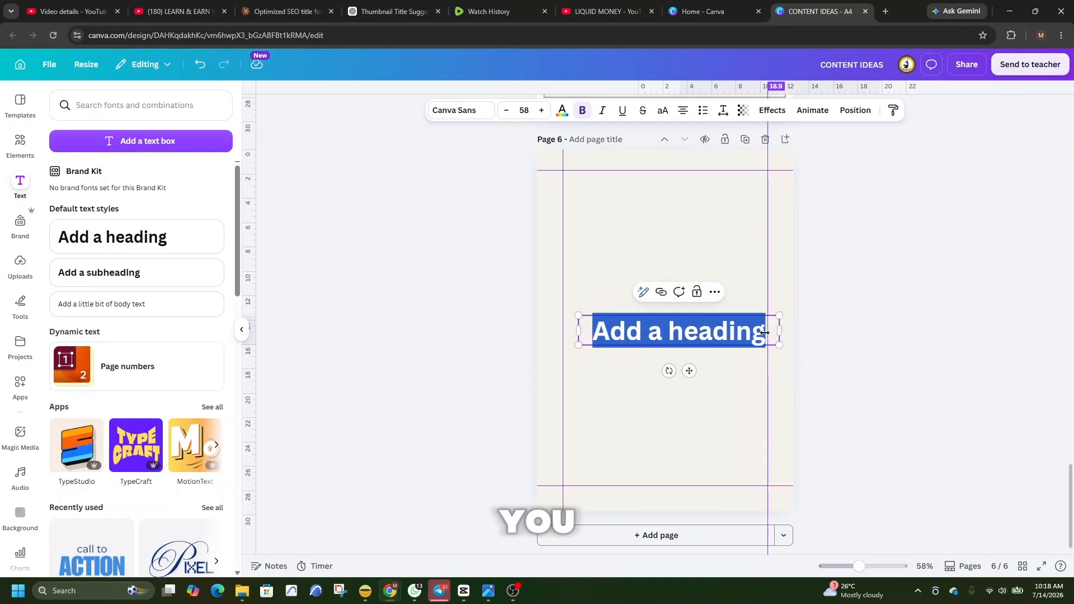
{"action": "key", "text": "BackSpace"}
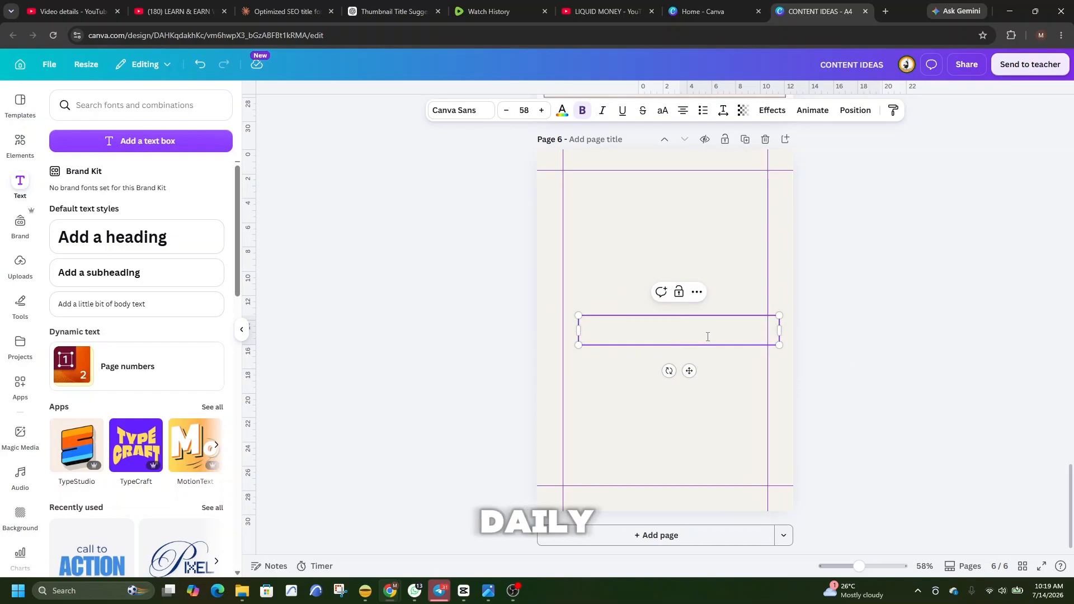
{"action": "type", "text": "DA"}
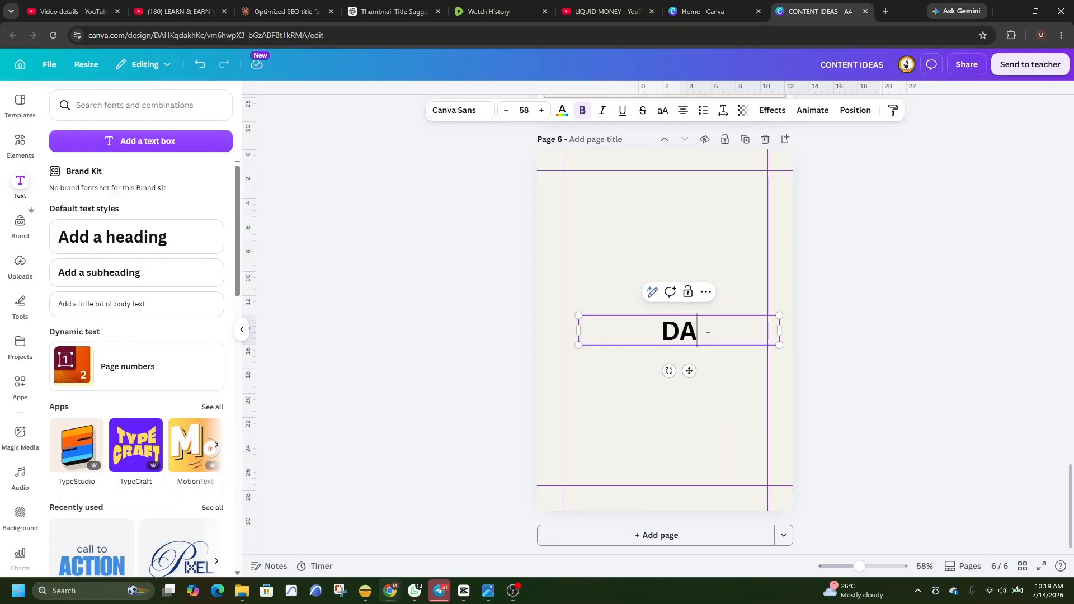
{"action": "type", "text": "ILY SHEDULE"}
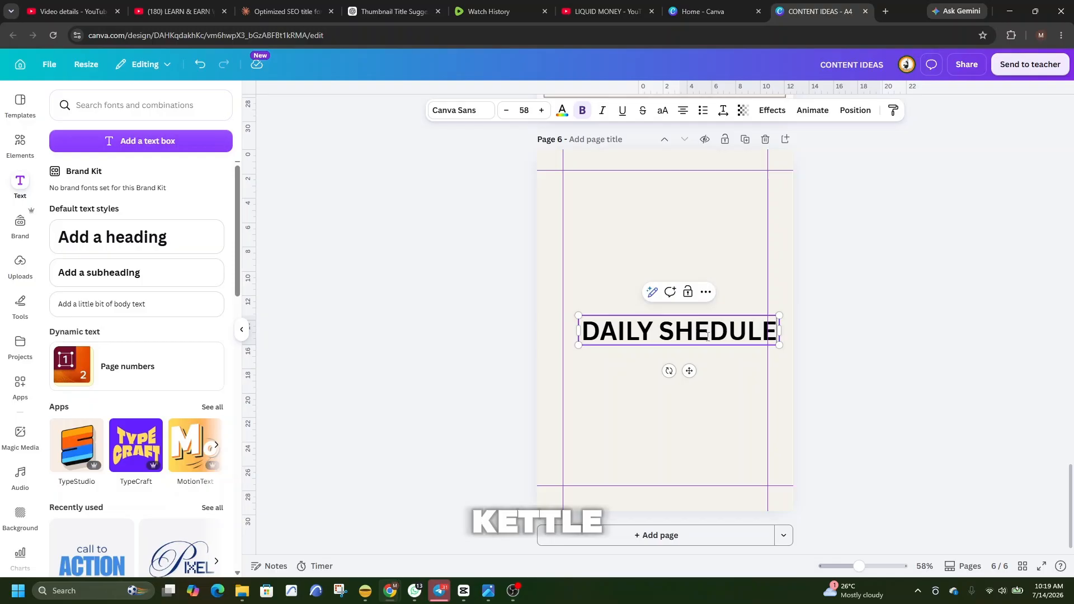
Shrink the heading to about size 50.7 and centre it at the page top, with the upper guide raised to about 0.6 cm.
{"action": "left_click_drag", "start_coordinate": [578, 316], "coordinate": [667, 351]}
{"action": "left_click_drag", "start_coordinate": [735, 371], "coordinate": [674, 240]}
{"action": "left_click_drag", "start_coordinate": [610, 198], "coordinate": [581, 194]}
{"action": "left_click_drag", "start_coordinate": [728, 194], "coordinate": [760, 183]}
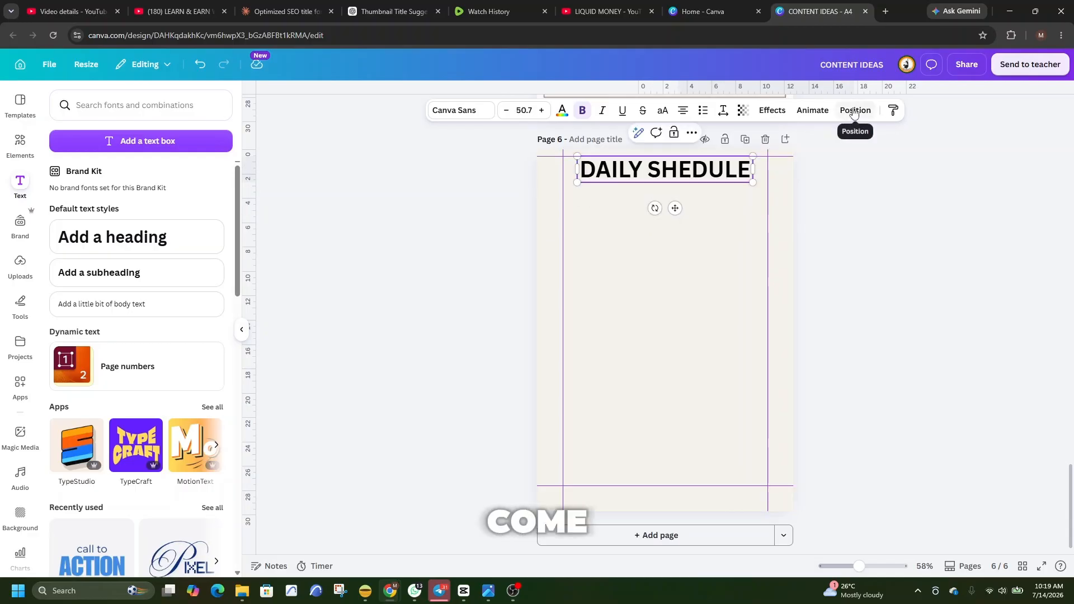
{"action": "left_click", "coordinate": [852, 111]}
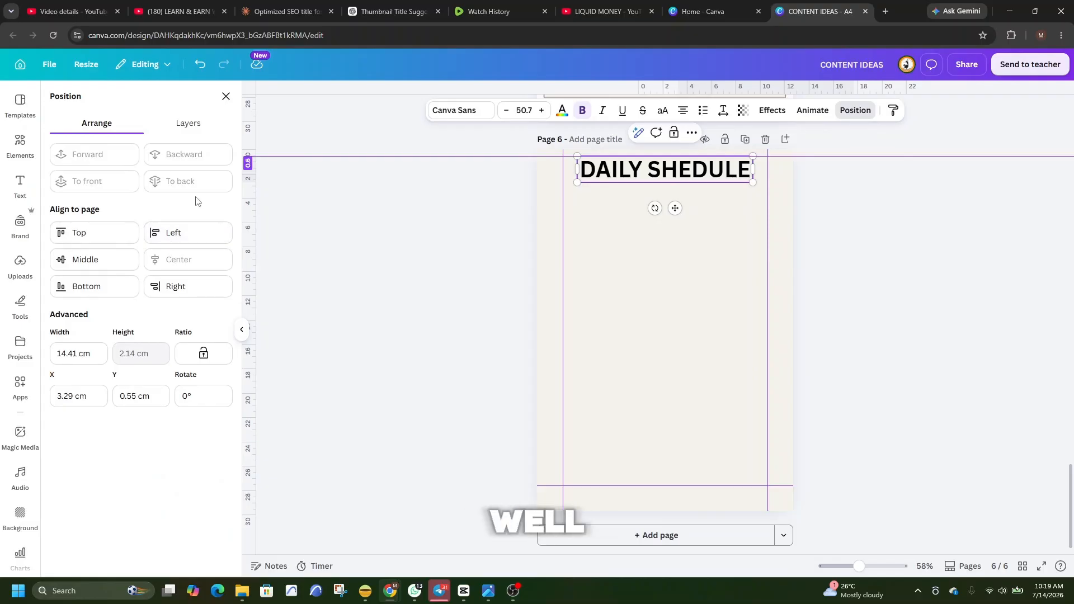
{"action": "left_click", "coordinate": [653, 255]}
Duplicate the heading and place the centred copy about 6.4 cm down the page.
{"action": "right_click", "coordinate": [664, 180]}
{"action": "left_click", "coordinate": [710, 250]}
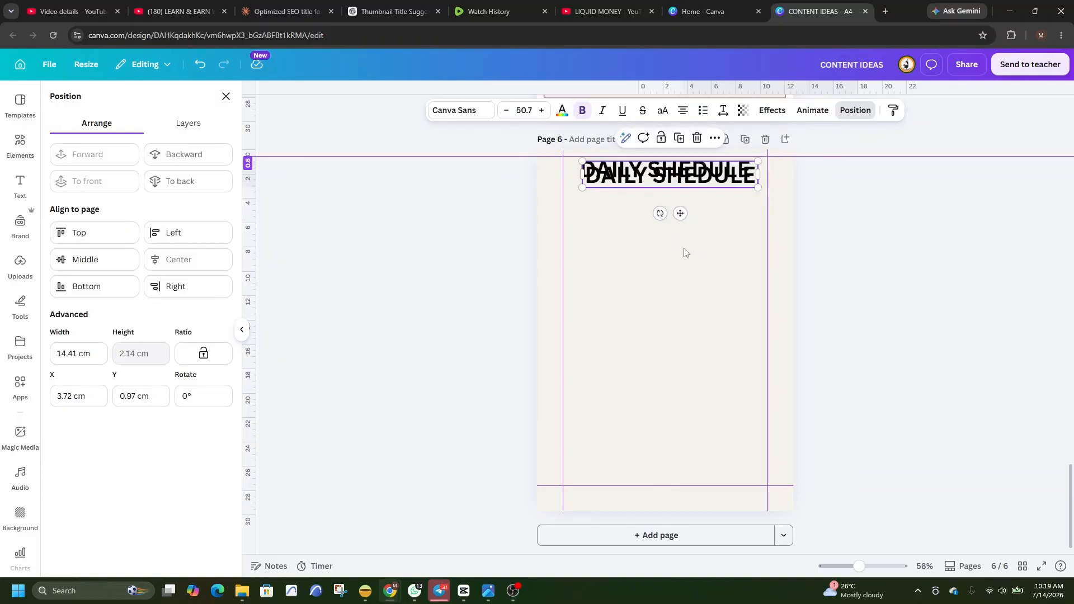
{"action": "left_click_drag", "start_coordinate": [691, 184], "coordinate": [693, 255]}
Replace the duplicated heading's text with "PLAN YOUR DAY. STAY PRODUCTIVE".
{"action": "double_click", "coordinate": [735, 239]}
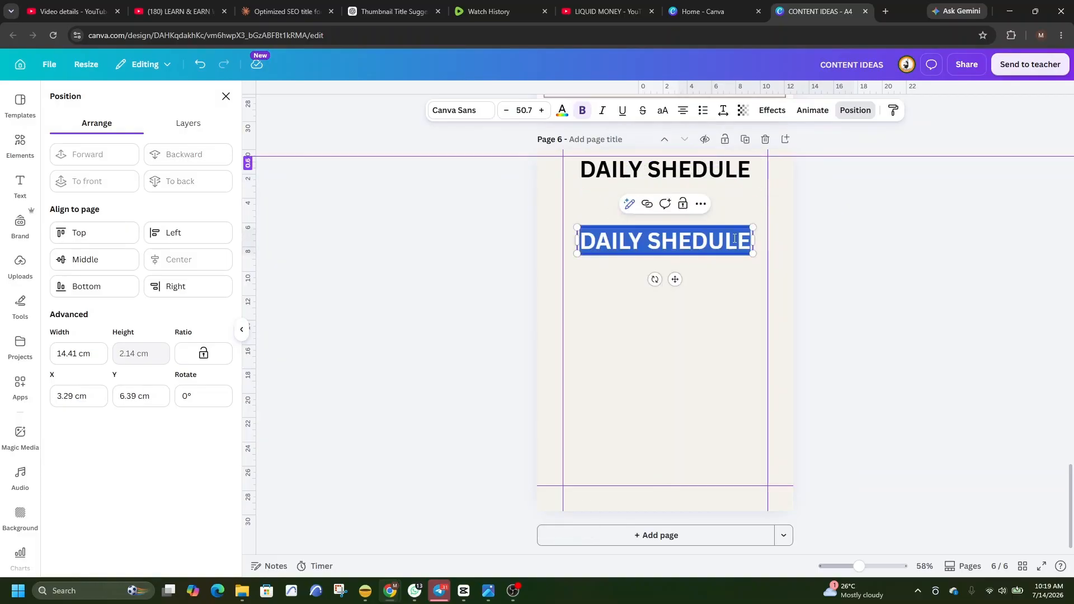
{"action": "key", "text": "BackSpace"}
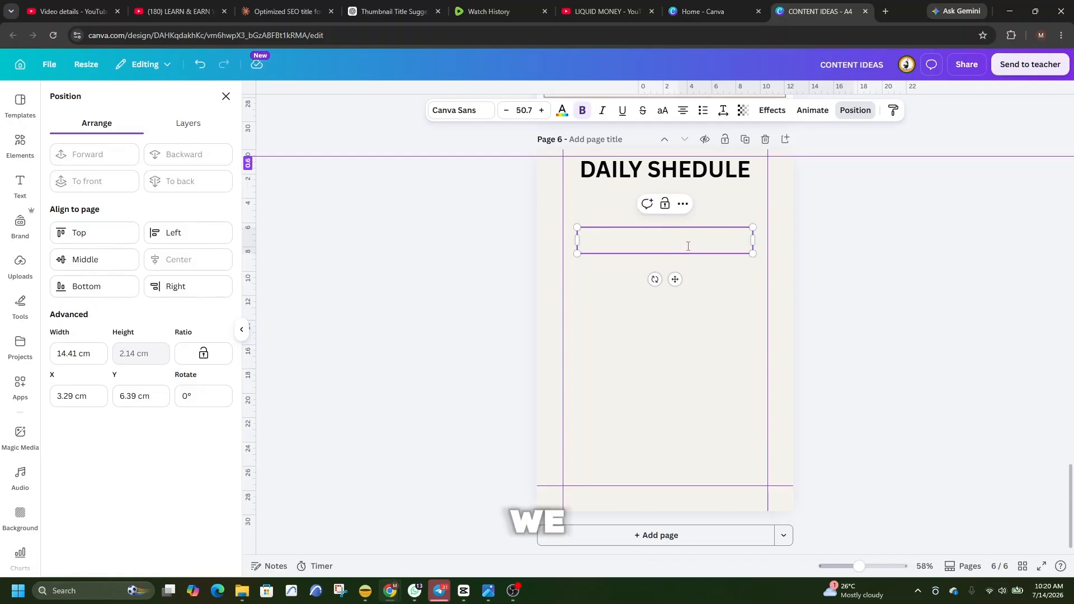
{"action": "type", "text": "PLA"}
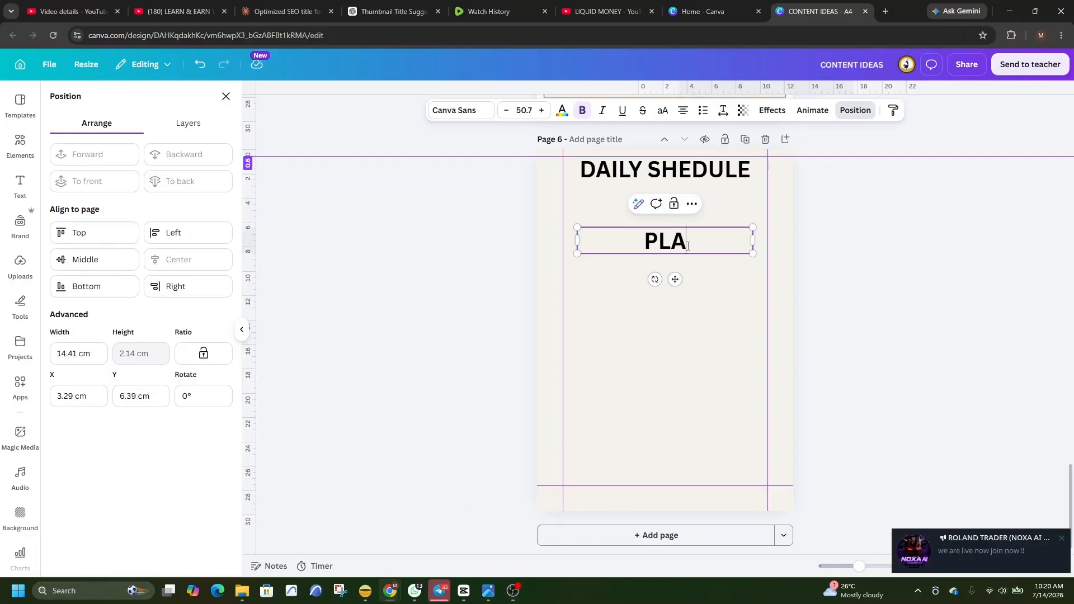
{"action": "type", "text": "N Y"}
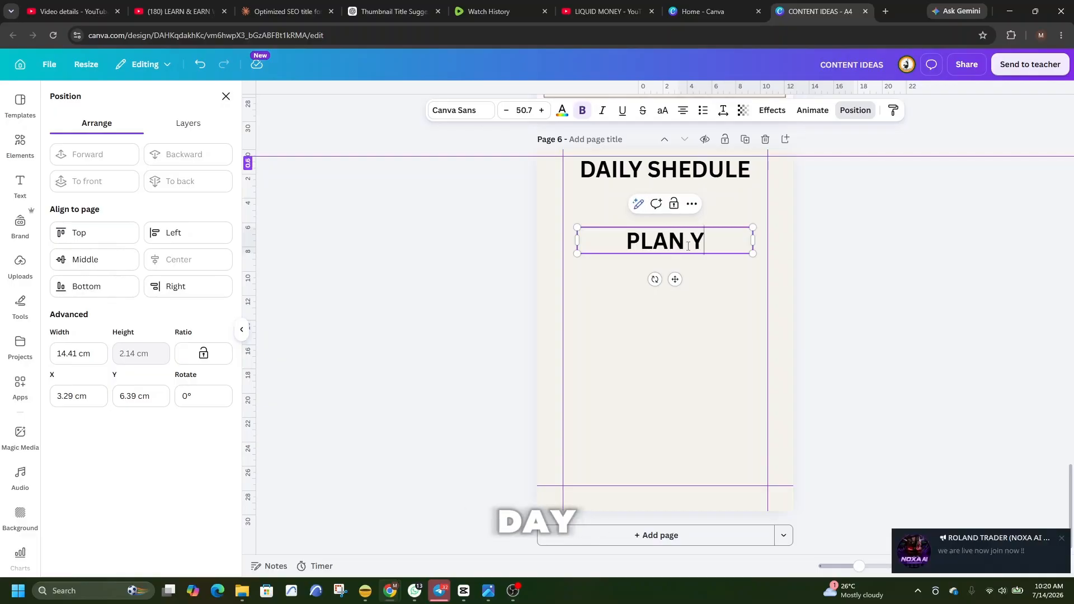
{"action": "type", "text": "OUR DAY."}
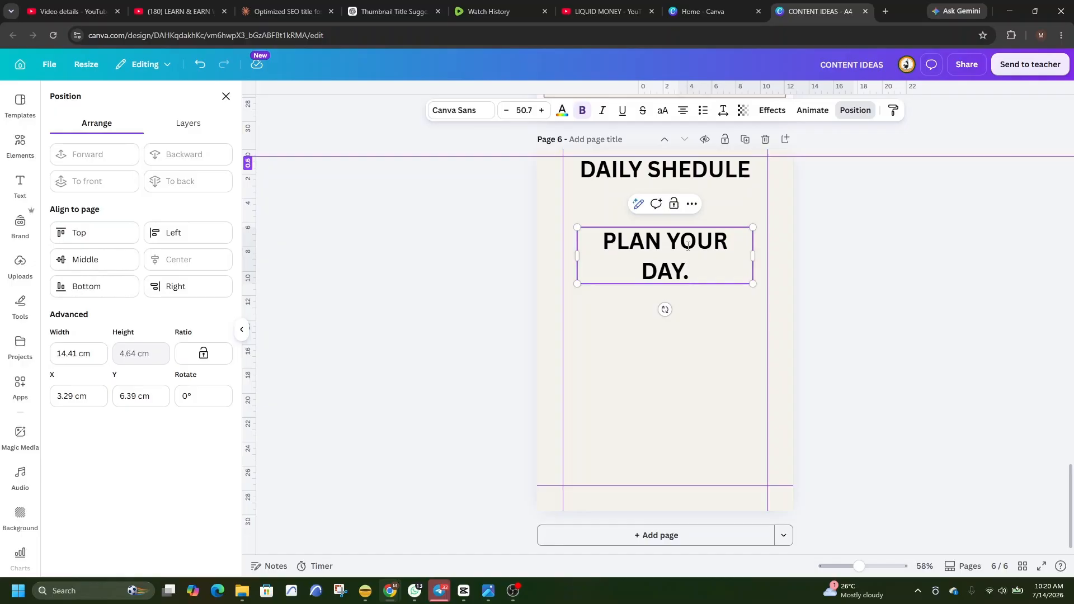
{"action": "type", "text": " STAY PRODUCTIVE"}
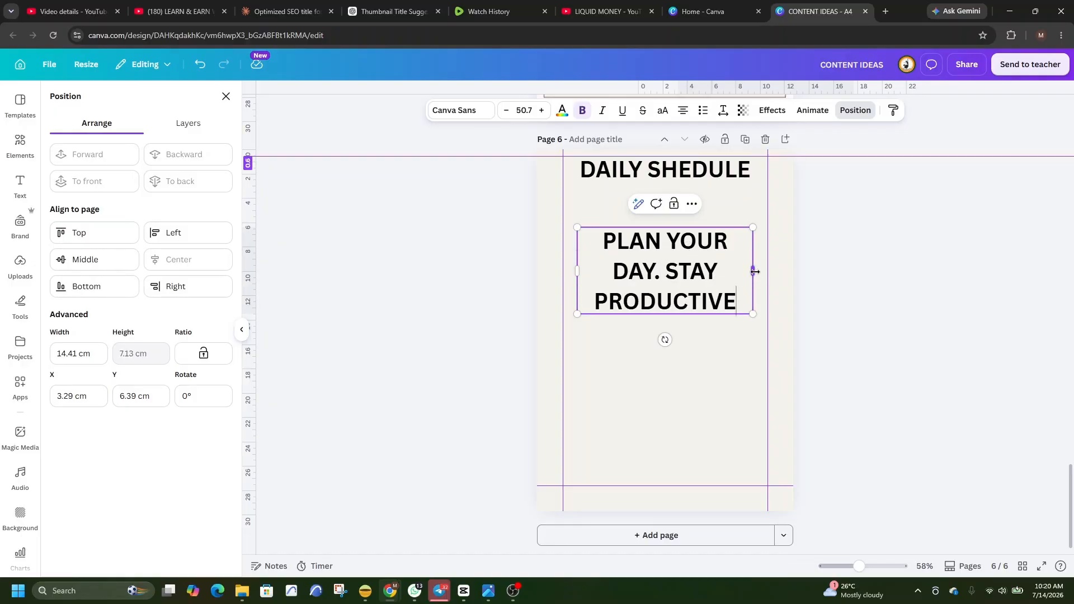
Reduce the tagline to one line at about size 18.9 and centre it directly beneath the heading, at about 3 cm down.
{"action": "left_click_drag", "start_coordinate": [756, 272], "coordinate": [822, 274]}
{"action": "left_click_drag", "start_coordinate": [650, 233], "coordinate": [668, 234]}
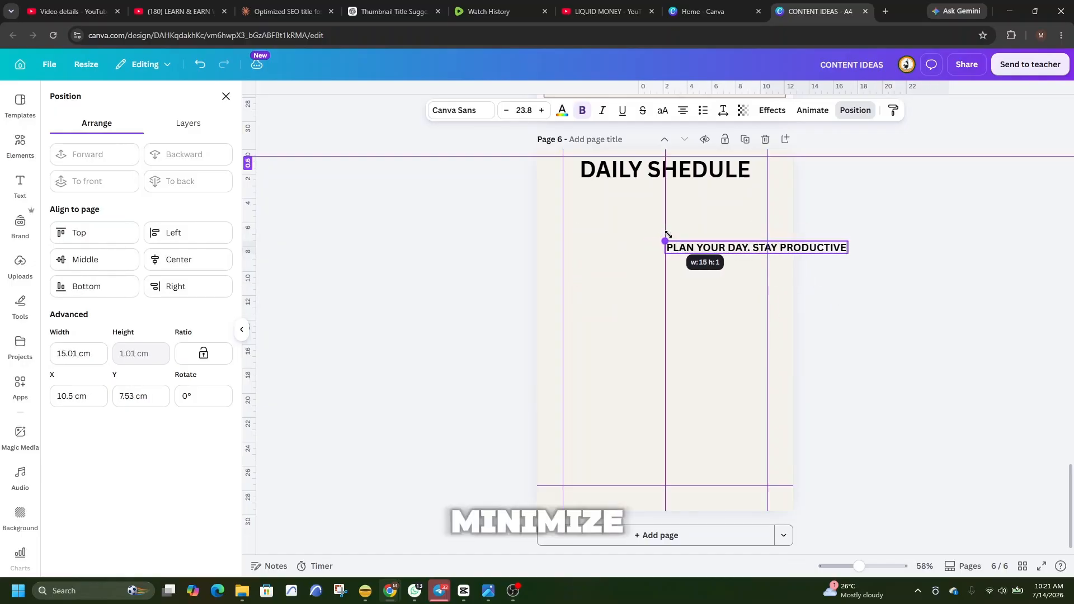
{"action": "left_click_drag", "start_coordinate": [765, 278], "coordinate": [664, 259]}
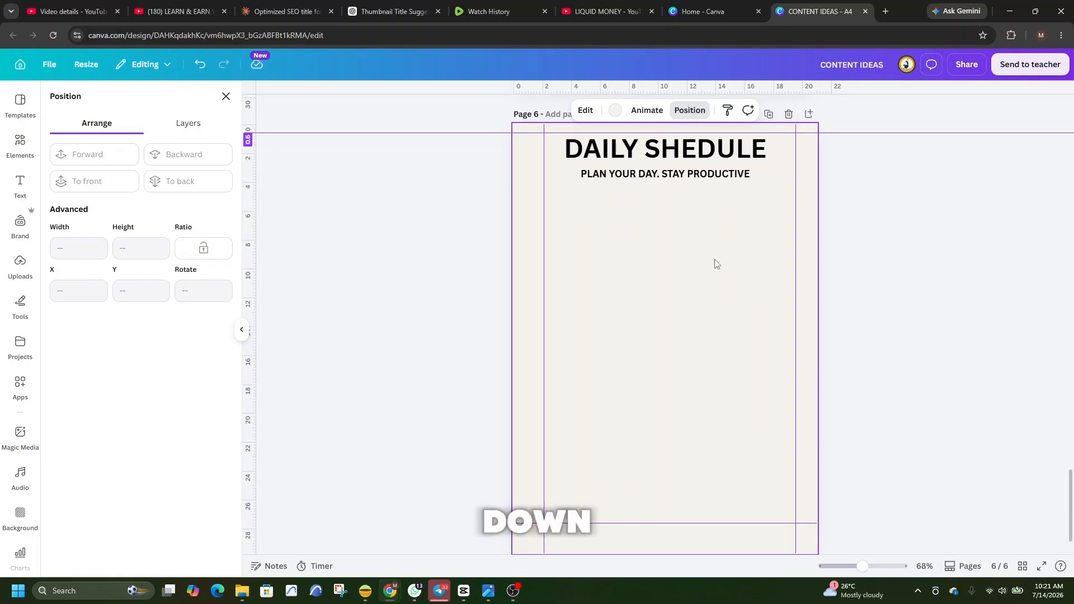
Duplicate the tagline and place the copy below it, about 6.5 cm down the page.
{"action": "right_click", "coordinate": [643, 176]}
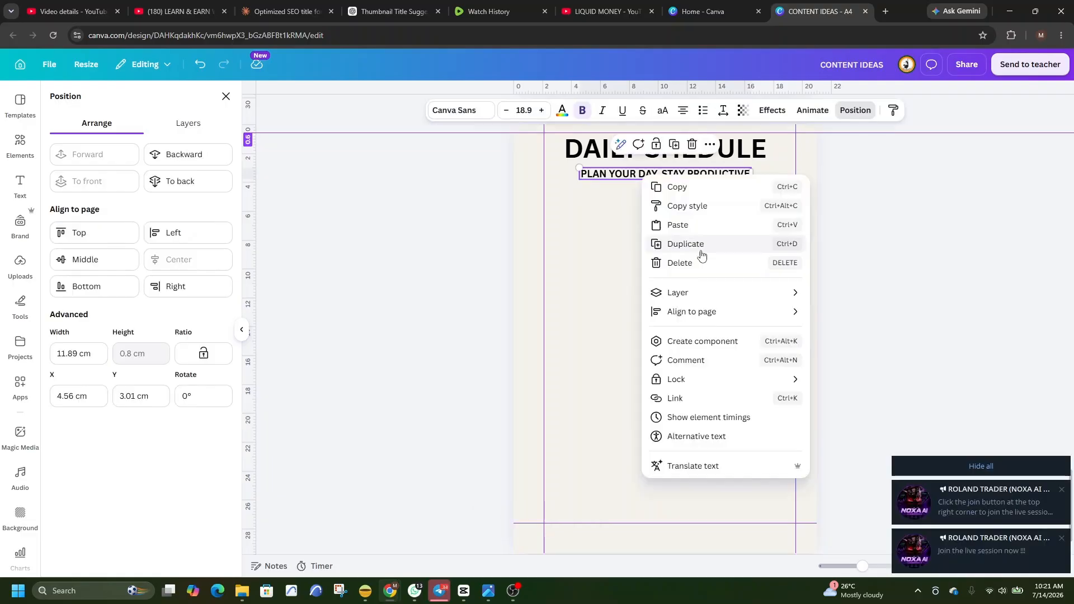
{"action": "left_click", "coordinate": [700, 244]}
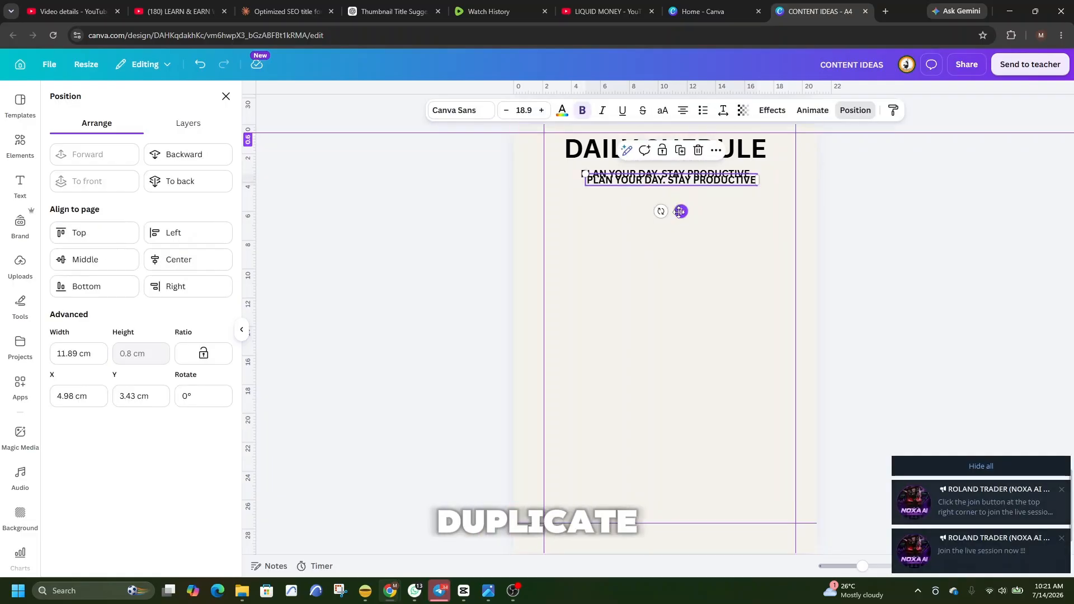
{"action": "left_click_drag", "start_coordinate": [680, 211], "coordinate": [669, 256]}
Replace the tagline copy's text with "DATE:" and place it beneath the tagline, just inside the left margin guide.
{"action": "double_click", "coordinate": [690, 222]}
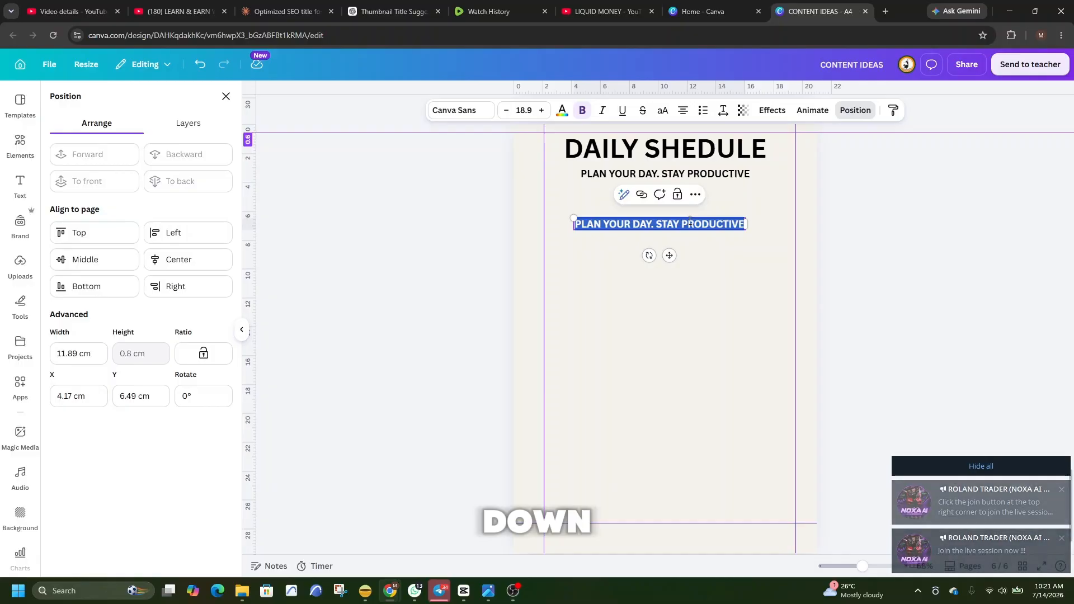
{"action": "key", "text": "BackSpace"}
{"action": "type", "text": "D"}
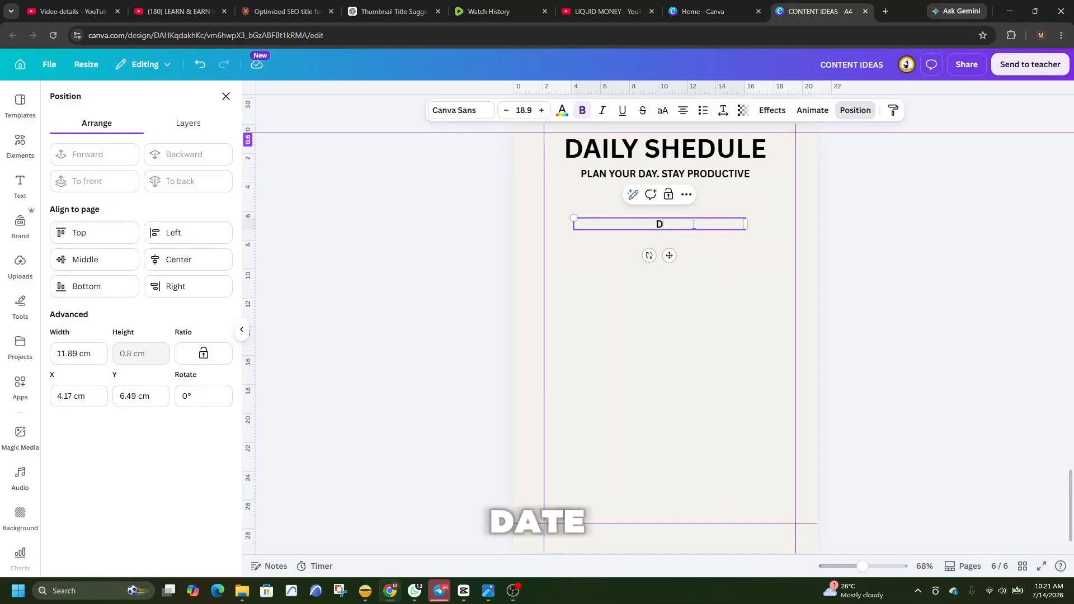
{"action": "type", "text": "ATE:"}
{"action": "left_click_drag", "start_coordinate": [670, 256], "coordinate": [554, 234]}
{"action": "left_click", "coordinate": [674, 281]}
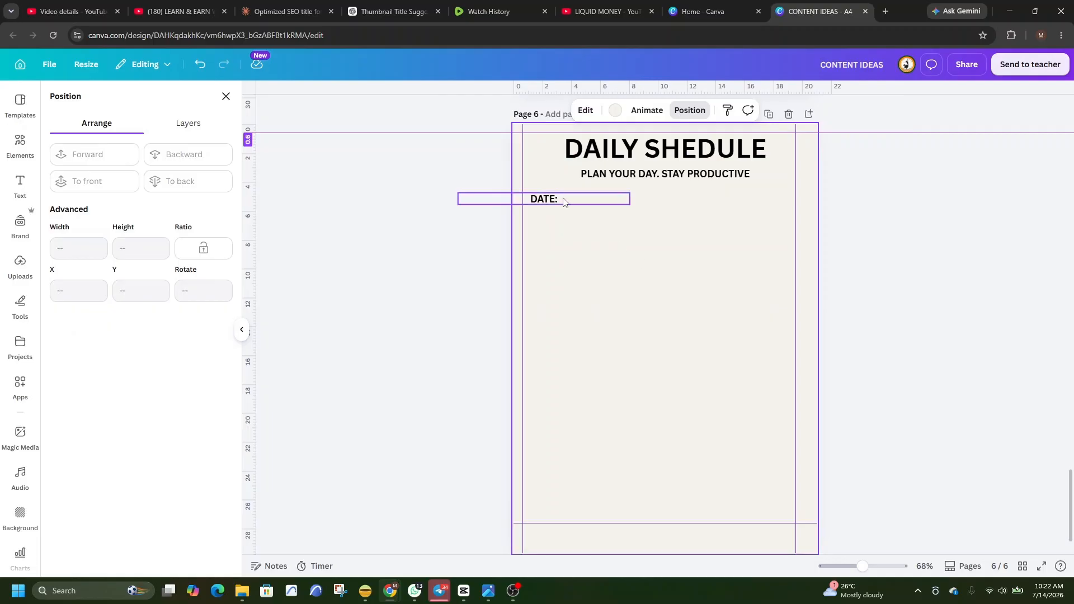
Add a straight line shape to the page and set its stroke weight to 1.
{"action": "left_click", "coordinate": [21, 147]}
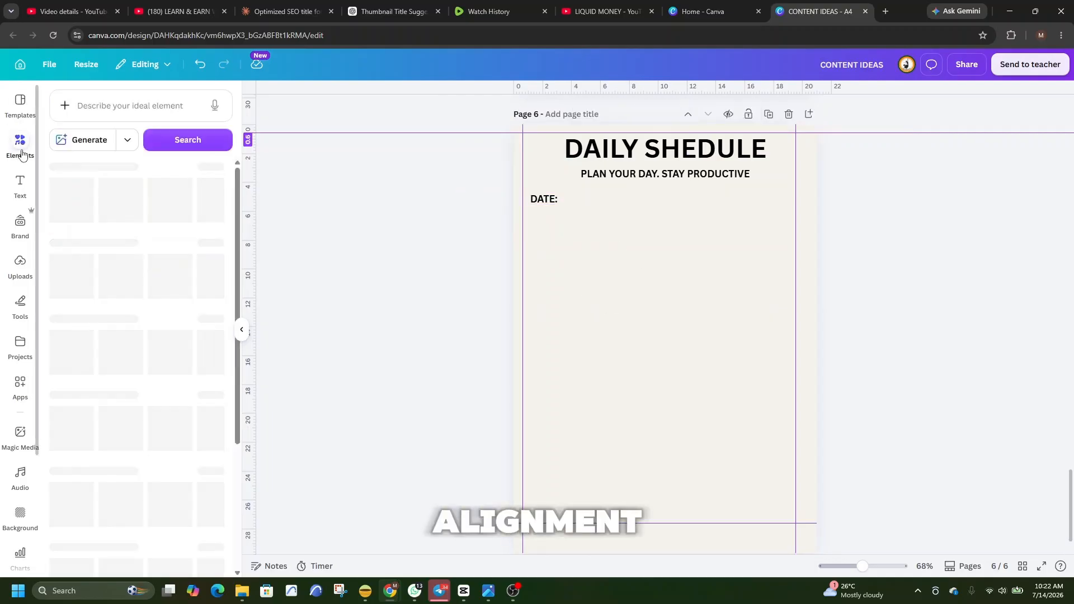
{"action": "left_click", "coordinate": [121, 108]}
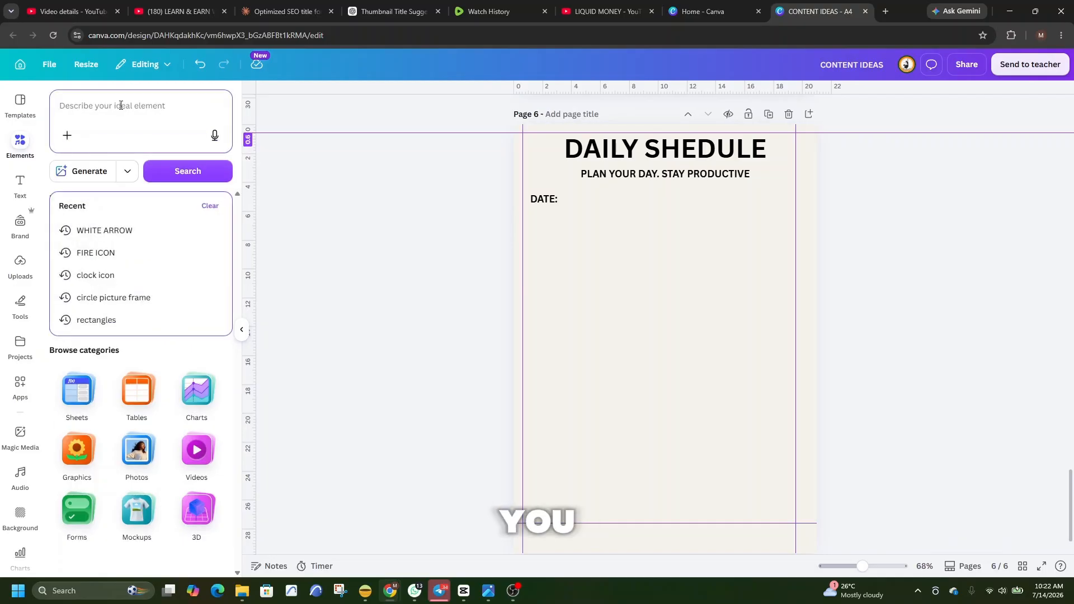
{"action": "type", "text": "LINE"}
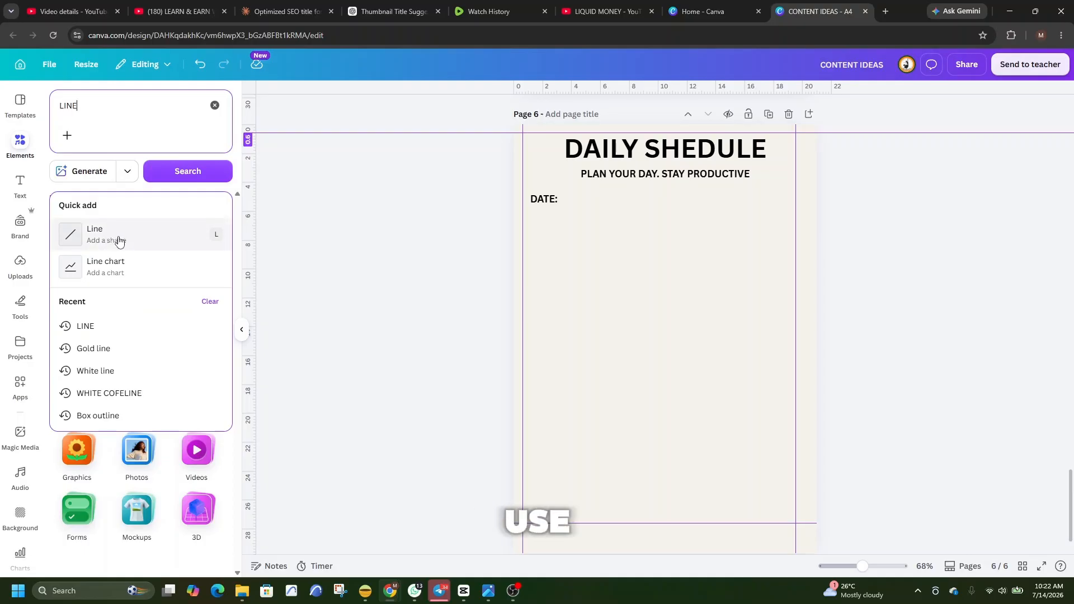
{"action": "left_click", "coordinate": [119, 241]}
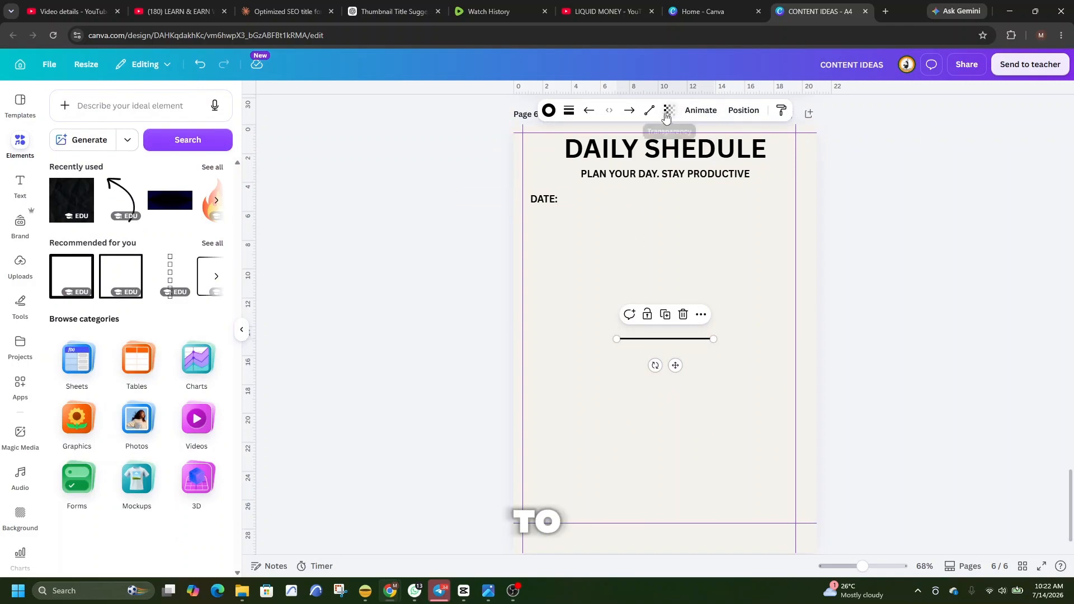
{"action": "left_click", "coordinate": [569, 111]}
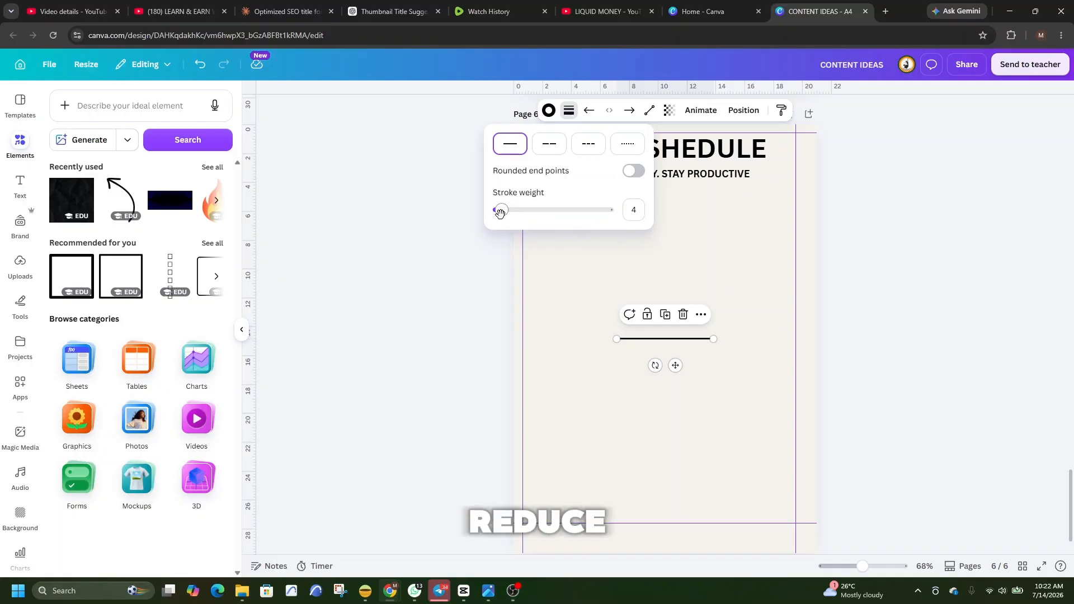
{"action": "left_click_drag", "start_coordinate": [500, 212], "coordinate": [498, 215]}
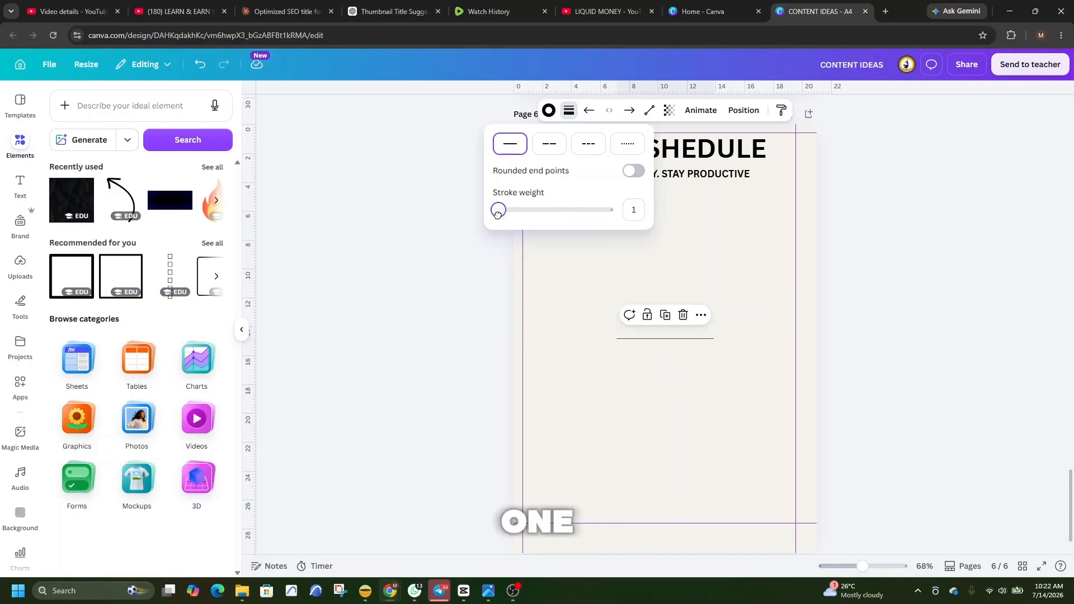
{"action": "left_click", "coordinate": [742, 261]}
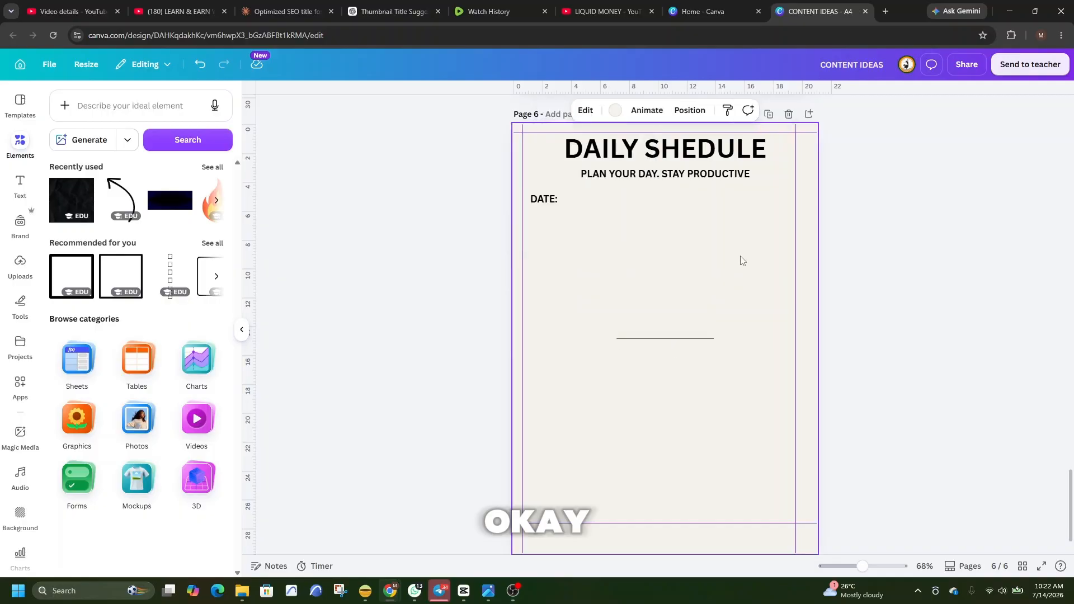
Place the thin line directly after the "DATE:" label, at its baseline, as a fill-in line.
{"action": "left_click", "coordinate": [678, 339]}
{"action": "left_click_drag", "start_coordinate": [675, 365], "coordinate": [614, 233]}
{"action": "left_click", "coordinate": [687, 300]}
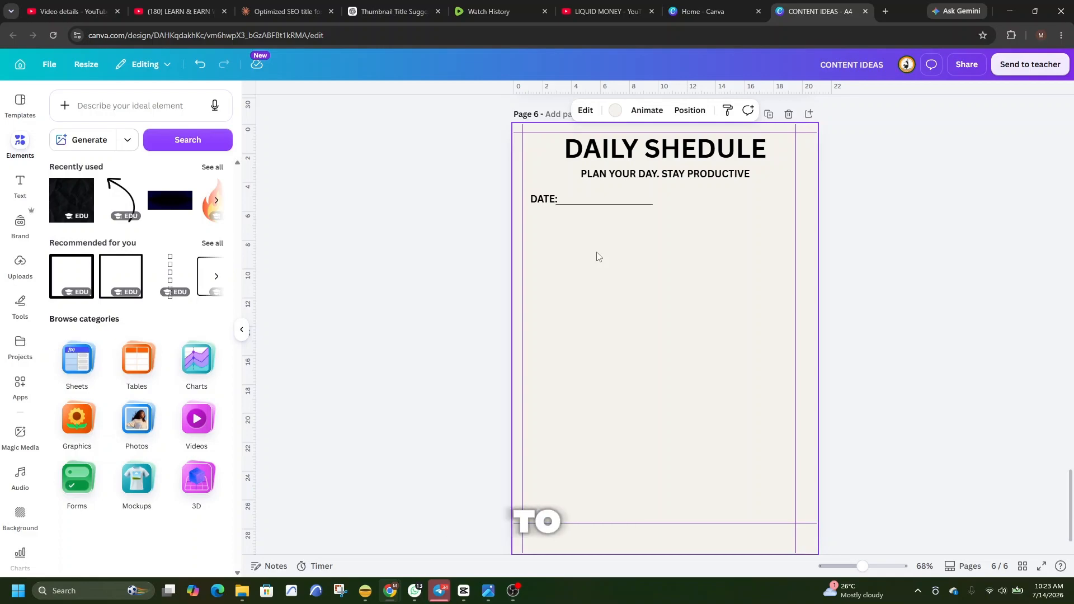
Duplicate the "DATE:" label, change the copy's text to "TOP PRIORITIES" and place it below the date line near the left margin.
{"action": "right_click", "coordinate": [542, 209]}
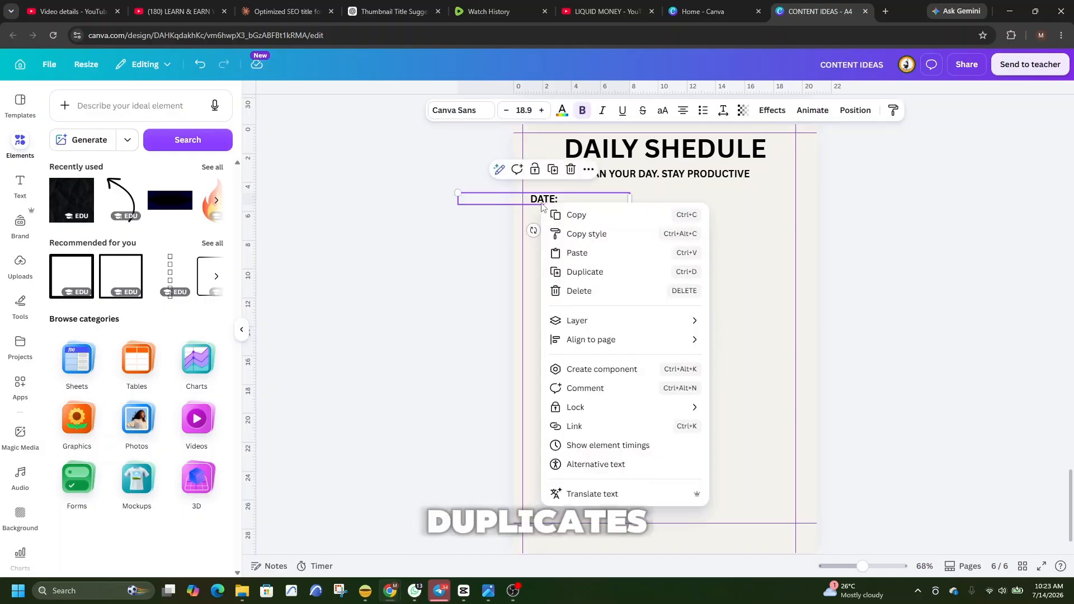
{"action": "left_click", "coordinate": [613, 271]}
{"action": "left_click_drag", "start_coordinate": [570, 216], "coordinate": [576, 247]}
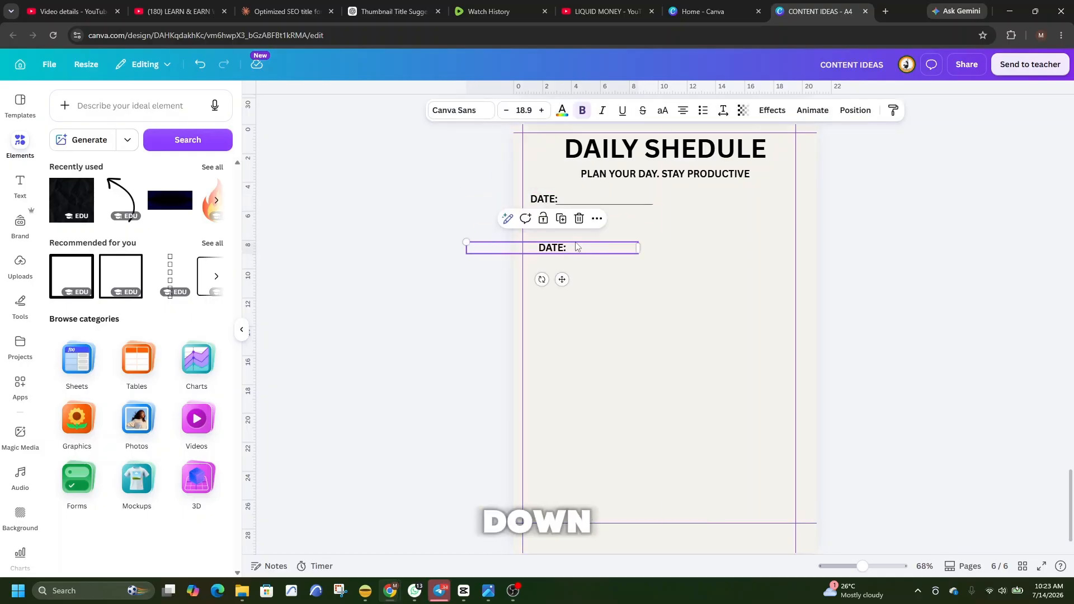
{"action": "double_click", "coordinate": [577, 248]}
{"action": "key", "text": "BackSpace"}
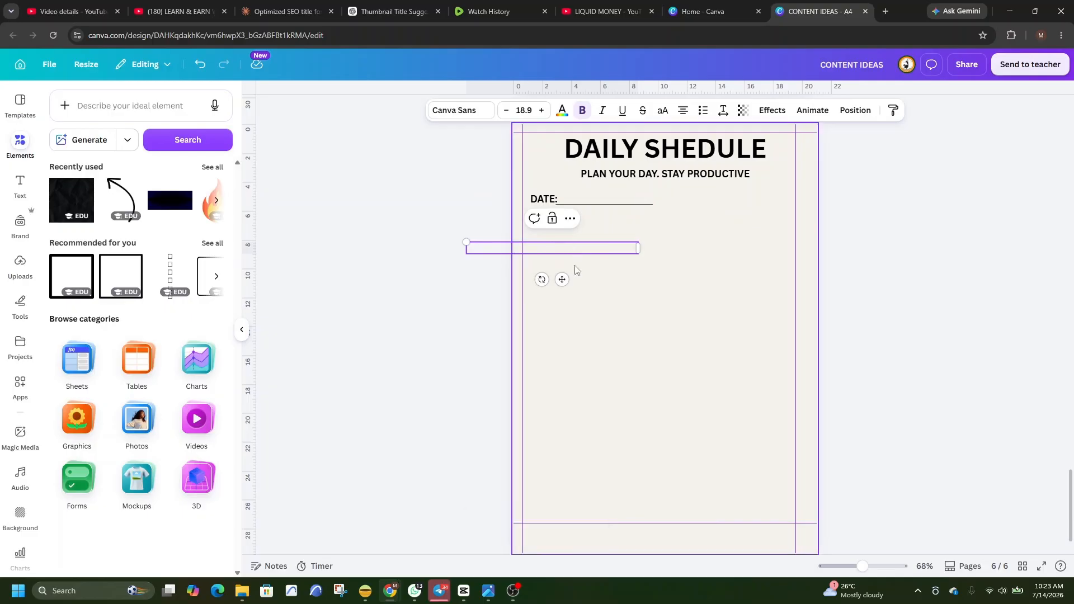
{"action": "type", "text": "TO"}
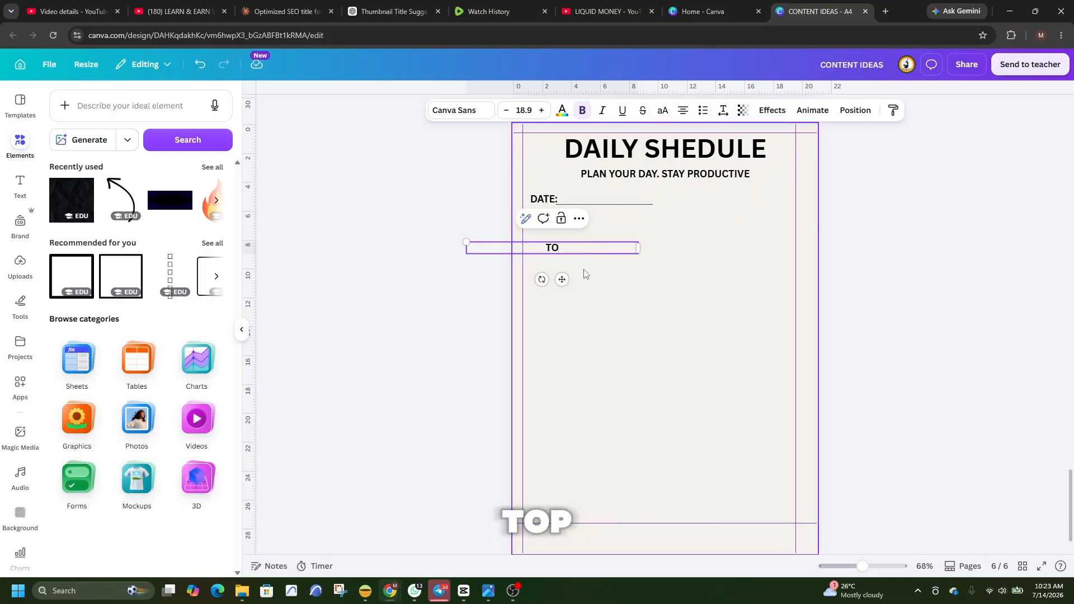
{"action": "type", "text": "P PRIORITIES"}
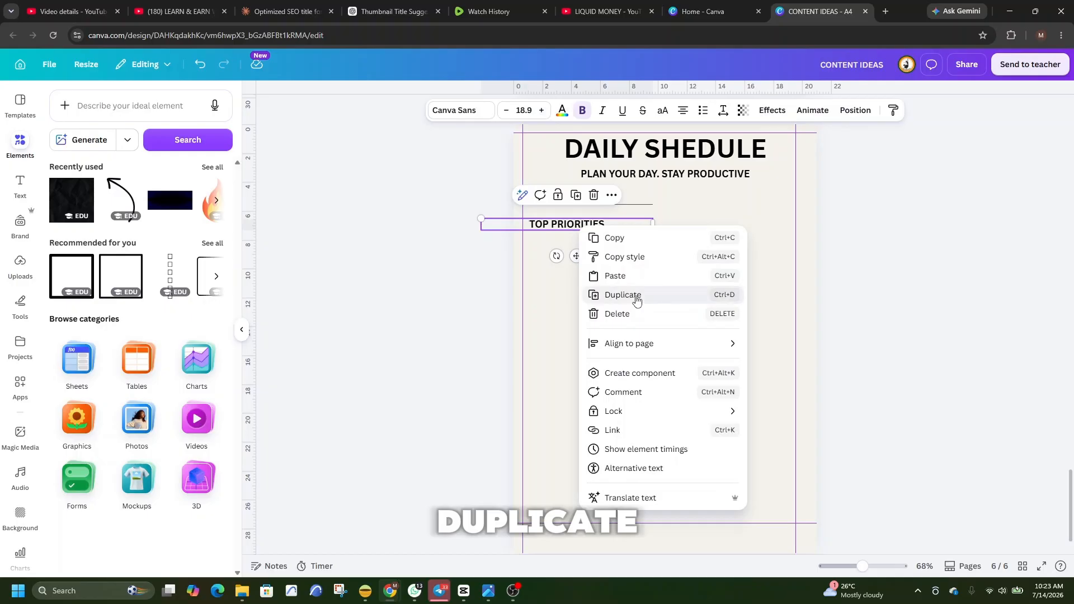
{"action": "left_click", "coordinate": [638, 297]}
Change another label copy's text to "SCHEDULE" and place it in the right half of the page, level with "TOP PRIORITIES".
{"action": "left_click_drag", "start_coordinate": [618, 232], "coordinate": [630, 292]}
{"action": "double_click", "coordinate": [632, 287]}
{"action": "key", "text": "BackSpace"}
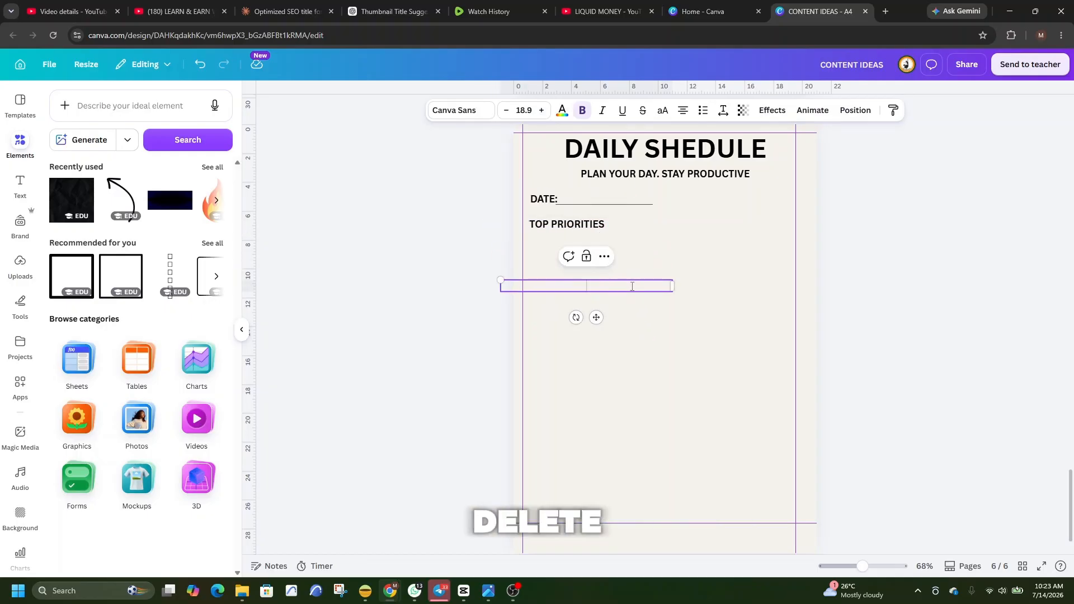
{"action": "type", "text": "S"}
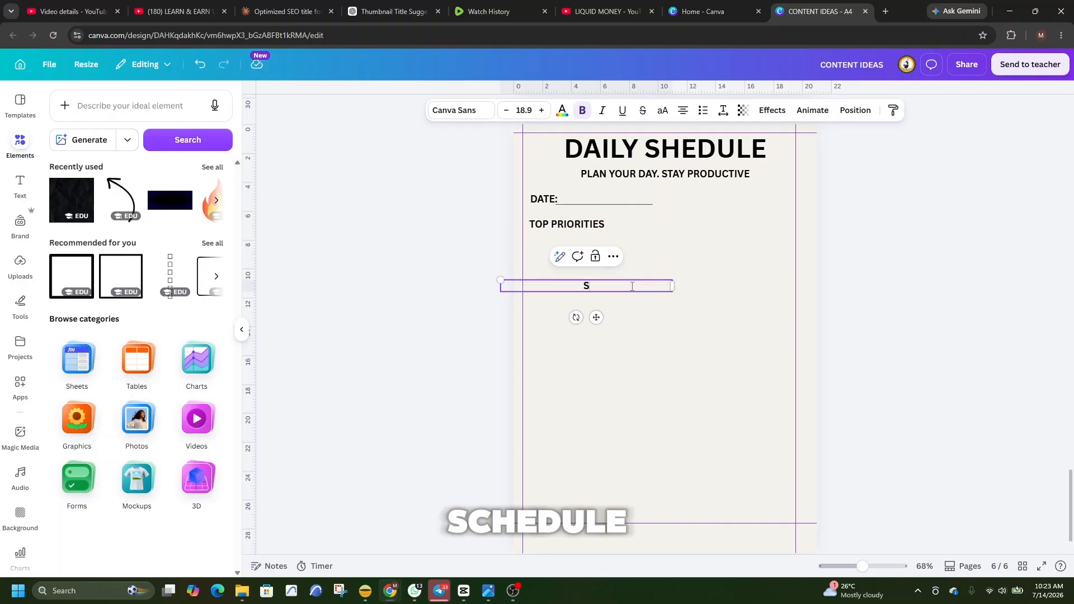
{"action": "type", "text": "CHEDULE"}
{"action": "left_click", "coordinate": [607, 300]}
{"action": "left_click", "coordinate": [586, 287]}
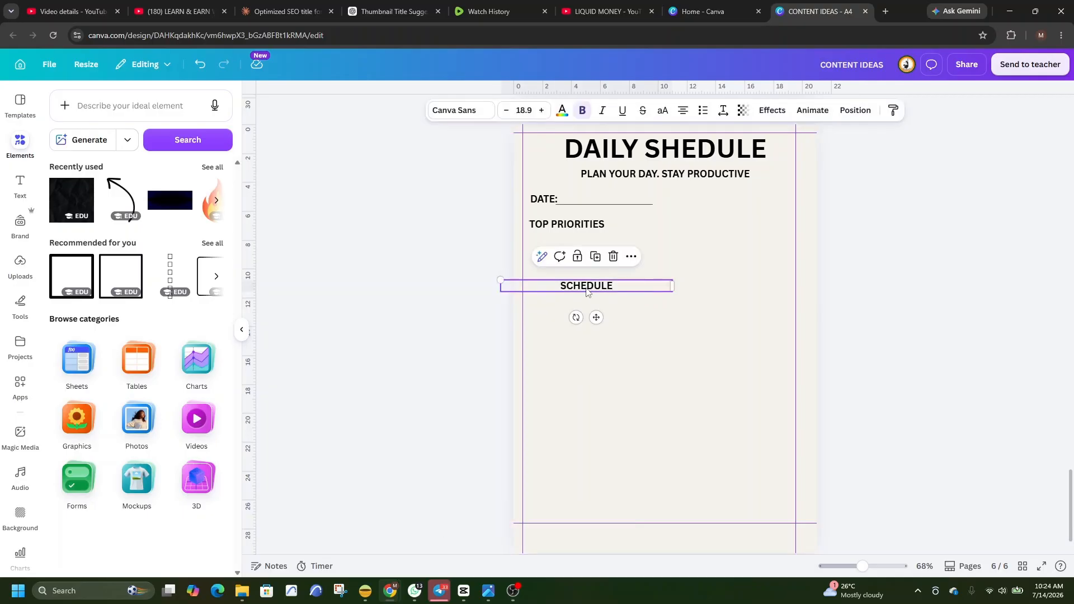
{"action": "left_click_drag", "start_coordinate": [585, 288], "coordinate": [745, 227]}
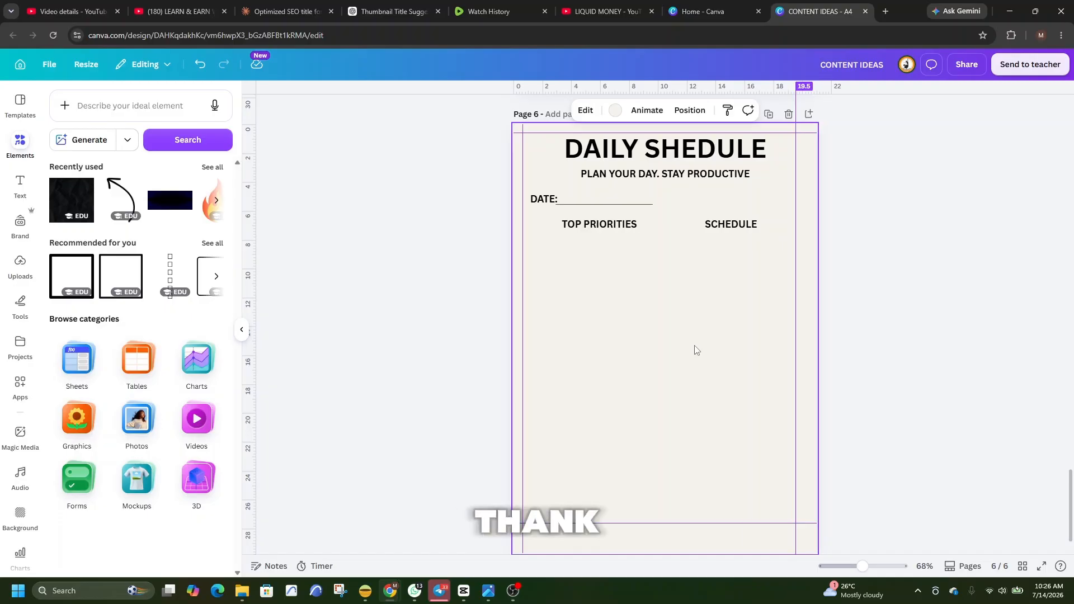
Make a vertical divider from a copy of the date line, spanning about 6.1 to 23.8 cm down the page, and centre it horizontally.
{"action": "left_click", "coordinate": [643, 205]}
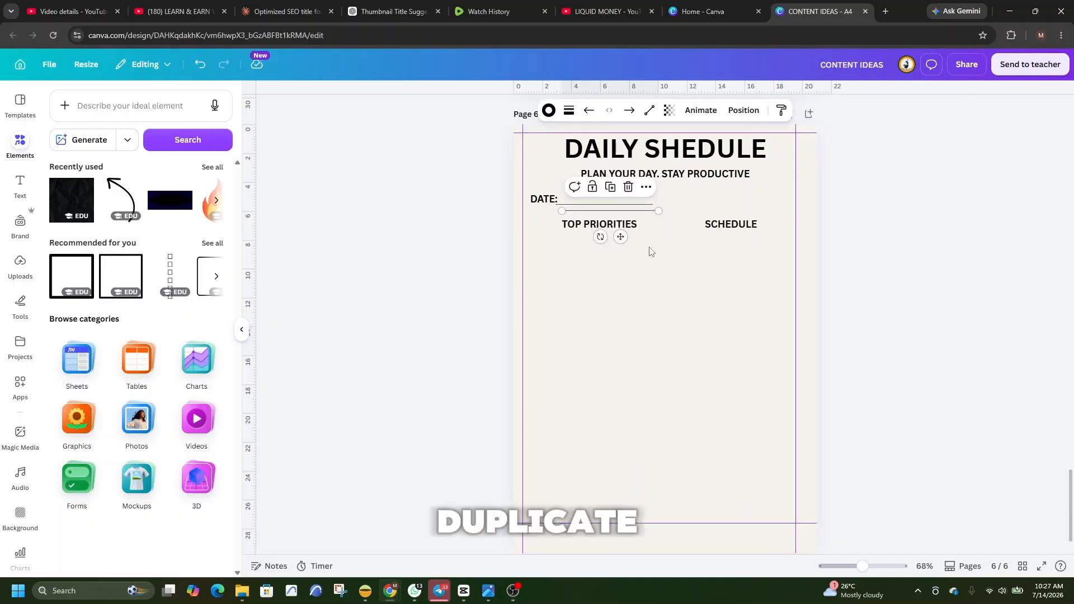
{"action": "key", "text": "ctrl+d"}
{"action": "left_click_drag", "start_coordinate": [646, 215], "coordinate": [721, 356]}
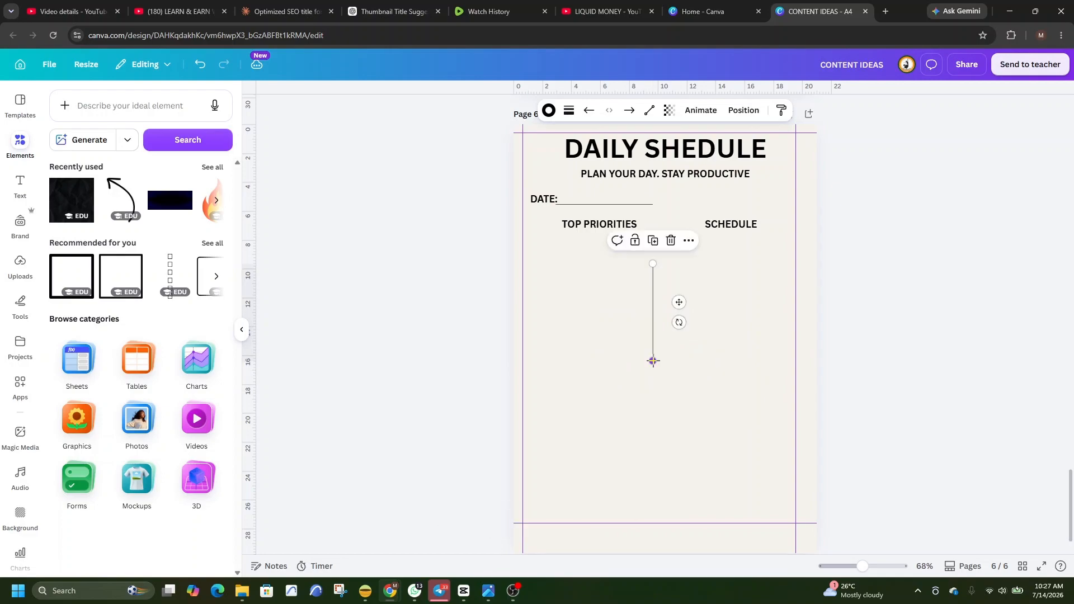
{"action": "left_click_drag", "start_coordinate": [653, 361], "coordinate": [652, 468]}
{"action": "left_click_drag", "start_coordinate": [653, 263], "coordinate": [653, 212]}
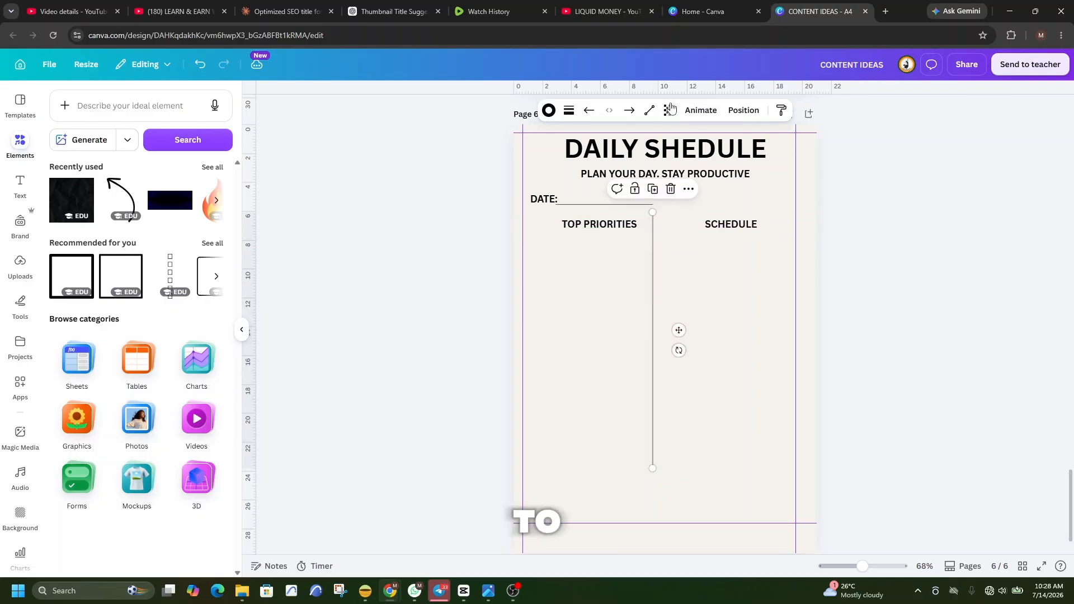
{"action": "left_click", "coordinate": [743, 110]}
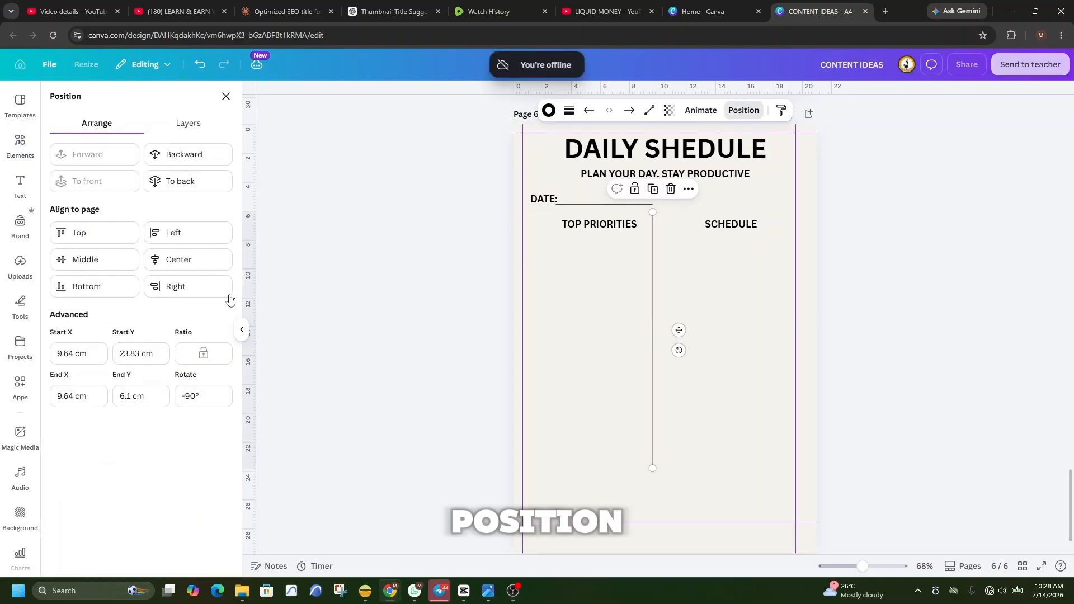
{"action": "left_click", "coordinate": [184, 261]}
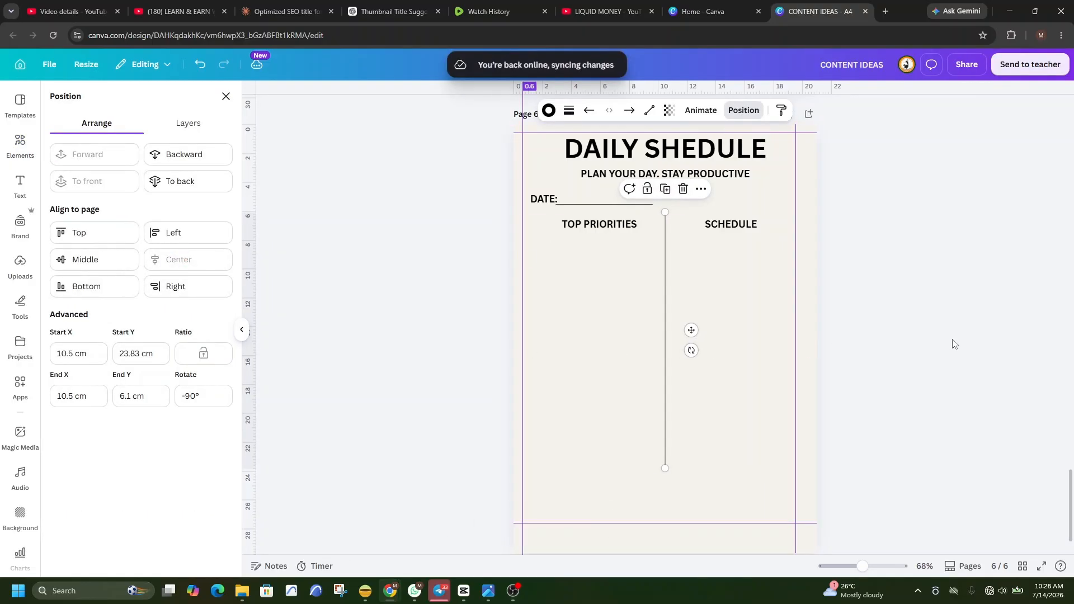
Close the SCHEDULE box with a horizontal line across the top of its vertical lines and a duplicate along their lower ends.
{"action": "left_click", "coordinate": [641, 212]}
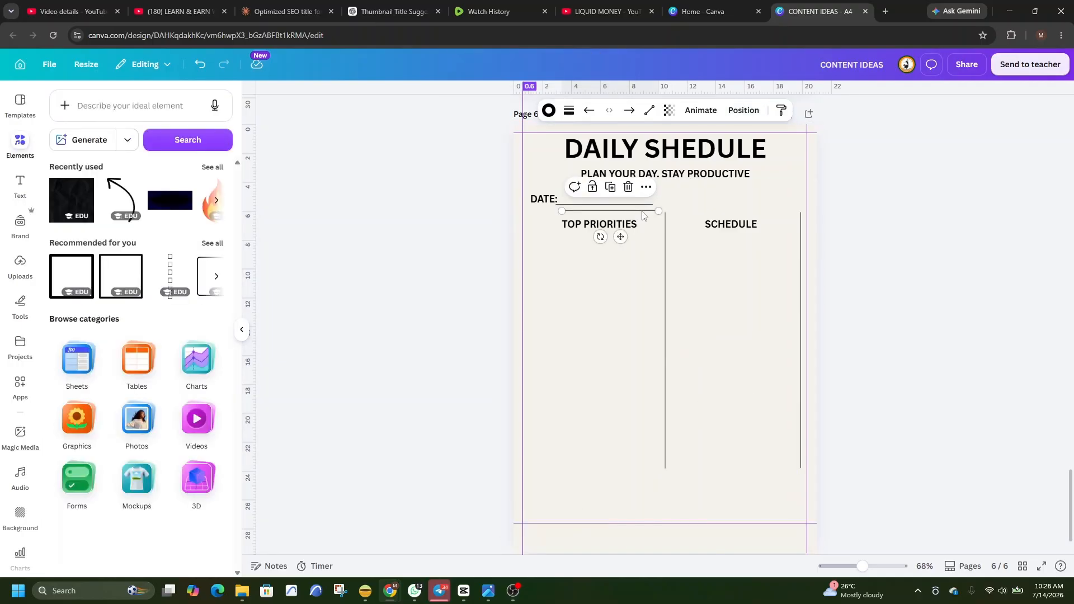
{"action": "left_click_drag", "start_coordinate": [642, 212], "coordinate": [800, 212]}
{"action": "right_click", "coordinate": [779, 212]}
{"action": "left_click", "coordinate": [805, 276]}
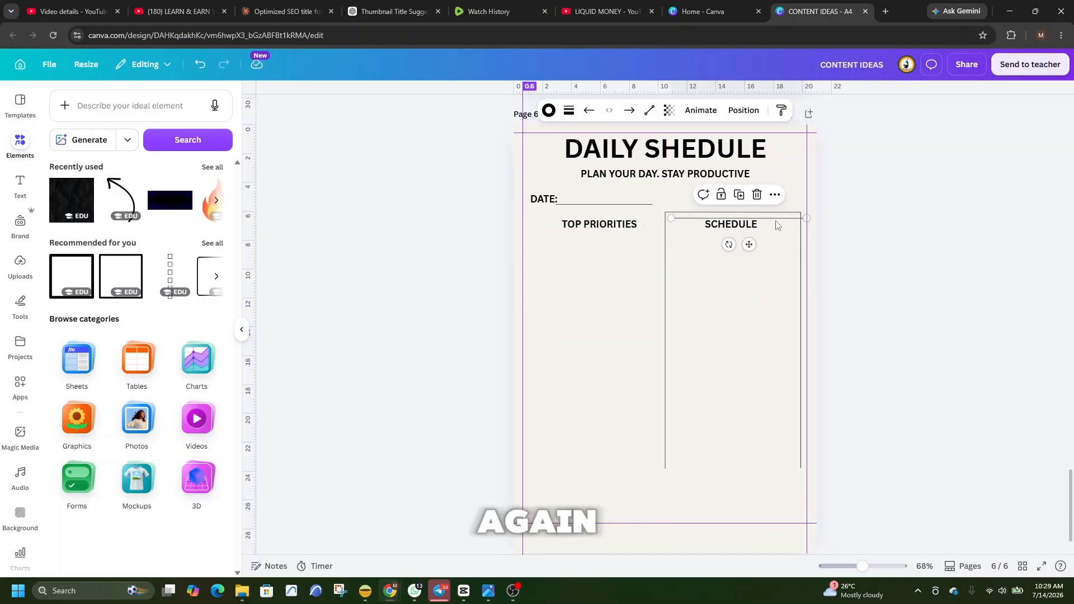
{"action": "left_click_drag", "start_coordinate": [749, 246], "coordinate": [743, 497]}
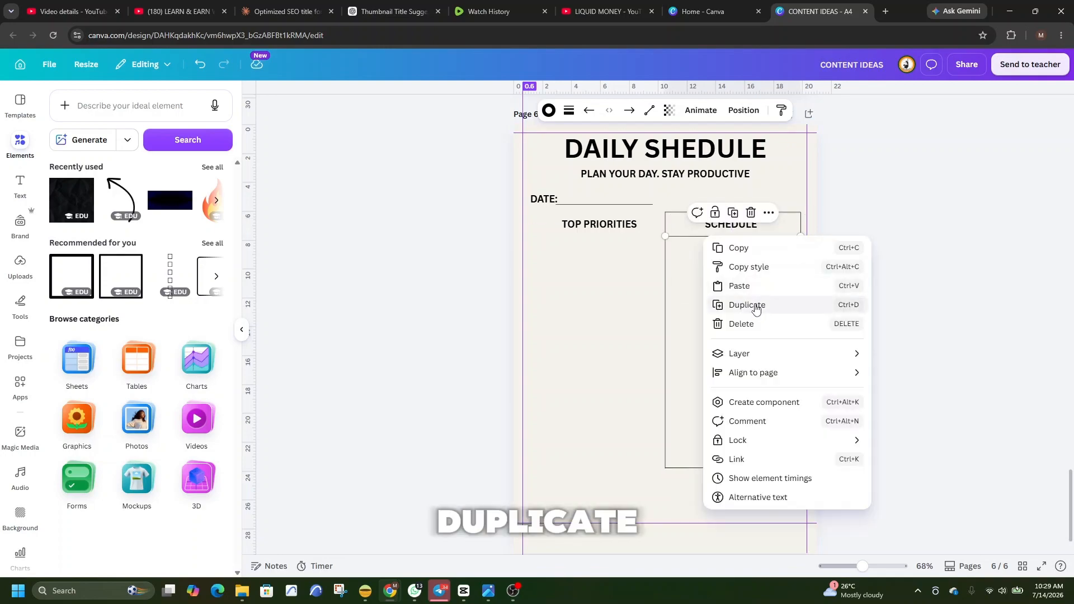
{"action": "left_click", "coordinate": [756, 310]}
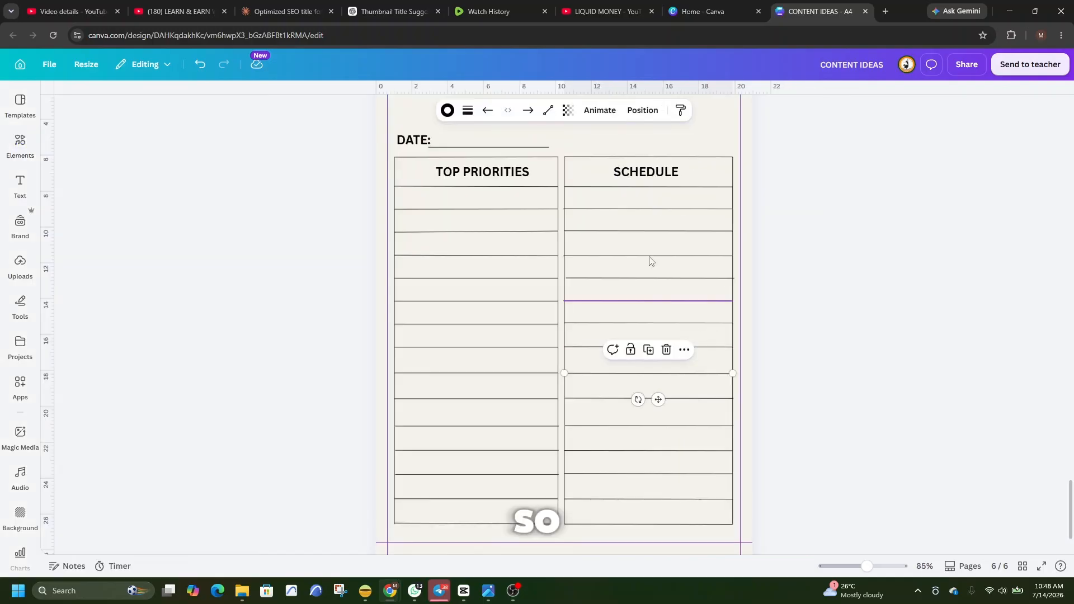
Look over the ruled TOP PRIORITIES and SCHEDULE columns, from the date line down to the blank space beneath them.
{"action": "scroll", "coordinate": [606, 275], "scroll_direction": "up", "scroll_amount": 1}
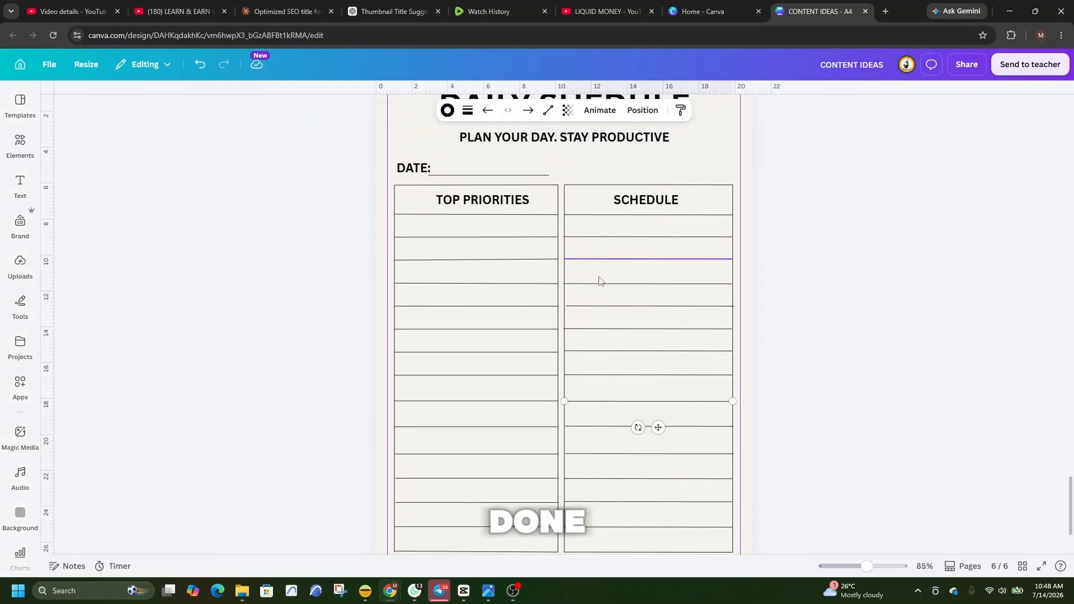
{"action": "scroll", "coordinate": [600, 281], "scroll_direction": "down", "scroll_amount": 1}
{"action": "scroll", "coordinate": [596, 280], "scroll_direction": "down", "scroll_amount": 1}
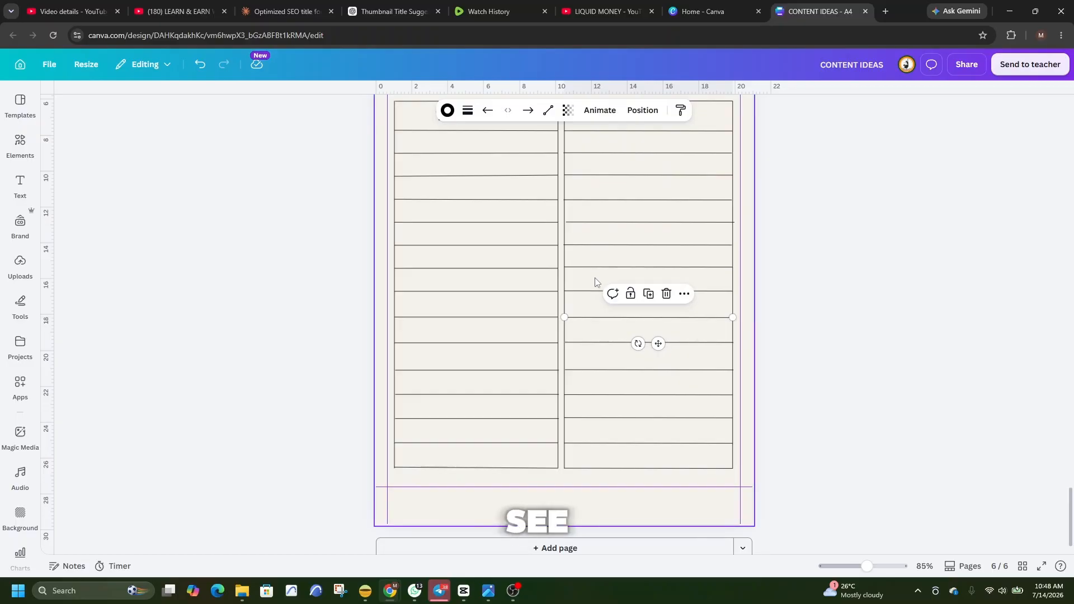
{"action": "scroll", "coordinate": [596, 281], "scroll_direction": "up", "scroll_amount": 2}
{"action": "scroll", "coordinate": [590, 315], "scroll_direction": "down", "scroll_amount": 2}
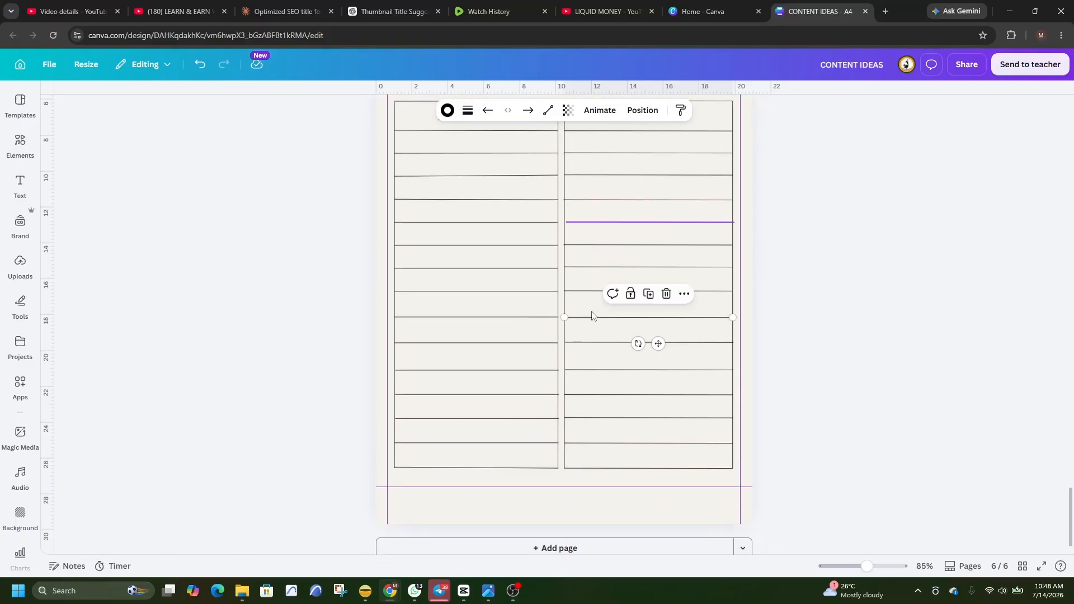
{"action": "scroll", "coordinate": [592, 315], "scroll_direction": "up", "scroll_amount": 4}
{"action": "scroll", "coordinate": [592, 317], "scroll_direction": "down", "scroll_amount": 3}
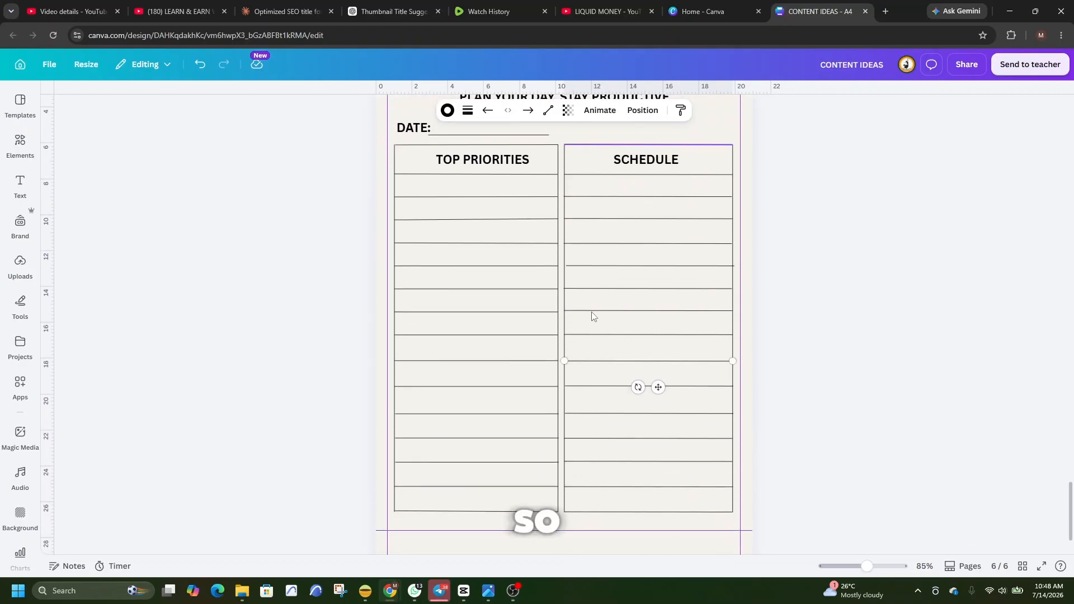
{"action": "scroll", "coordinate": [592, 316], "scroll_direction": "down", "scroll_amount": 1}
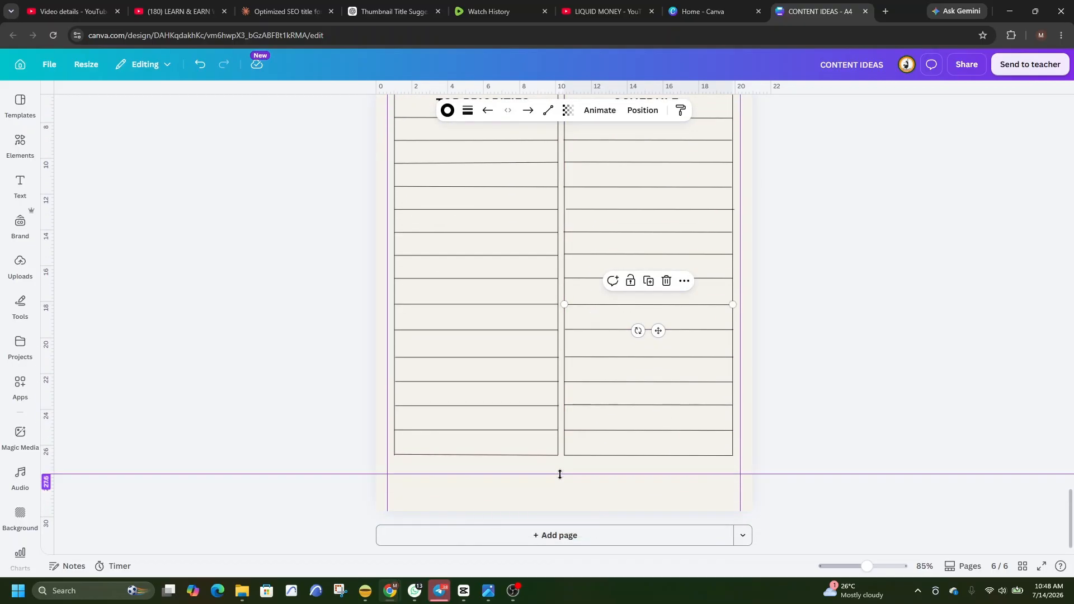
Add a heading text reading "NOTES" and shrink it to about size 27.7.
{"action": "left_click", "coordinate": [20, 188]}
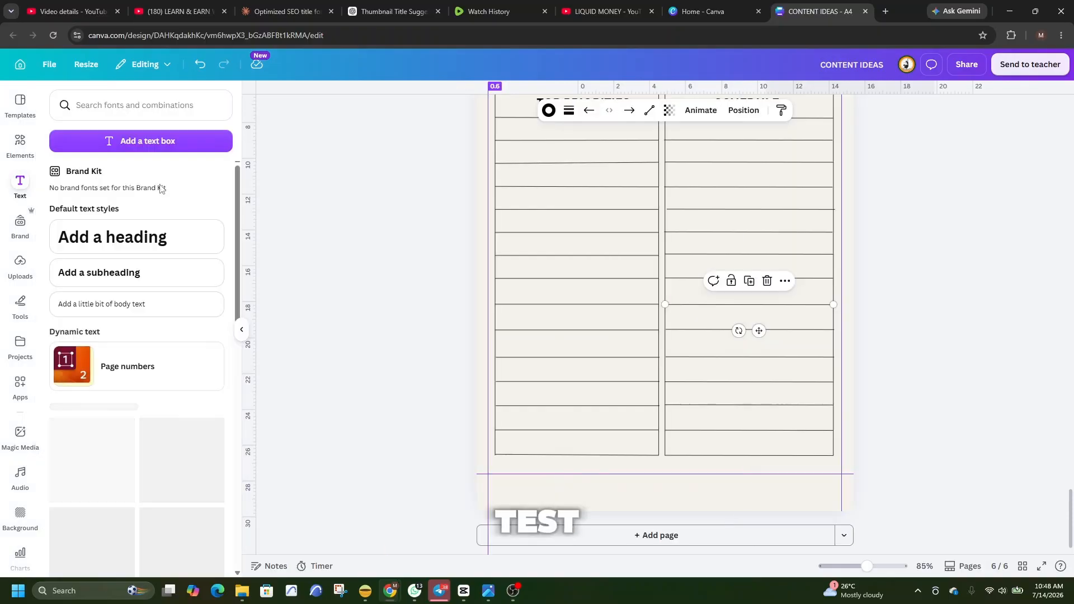
{"action": "left_click", "coordinate": [138, 241]}
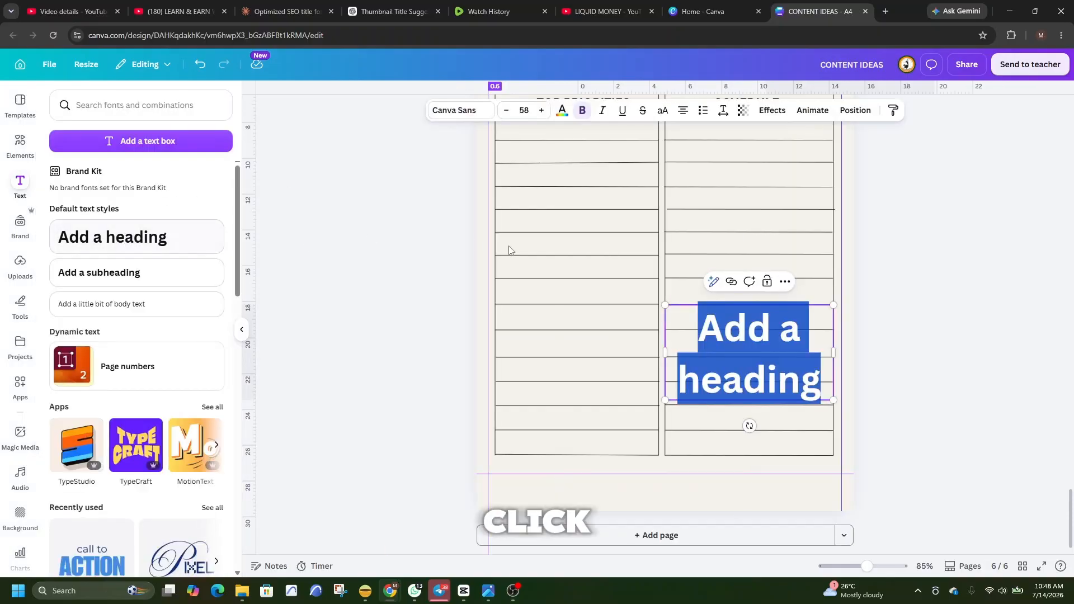
{"action": "type", "text": "E"}
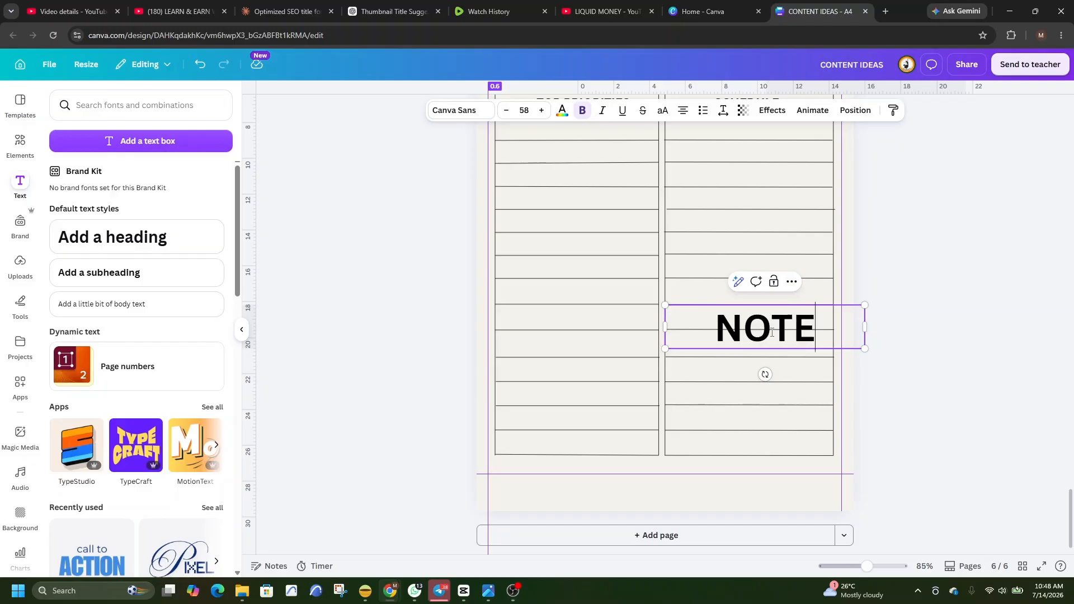
{"action": "type", "text": "S"}
{"action": "left_click_drag", "start_coordinate": [664, 305], "coordinate": [769, 328]}
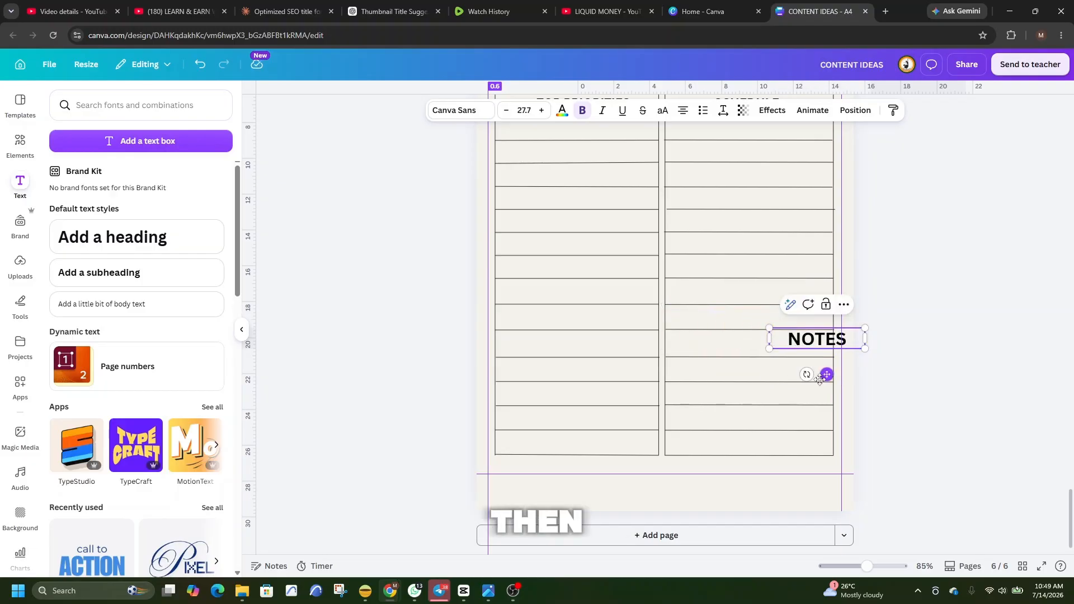
Lower the horizontal guide close to the page's lower edge and centre a slightly smaller "NOTES" just beneath the two columns.
{"action": "left_click_drag", "start_coordinate": [829, 374], "coordinate": [702, 470]}
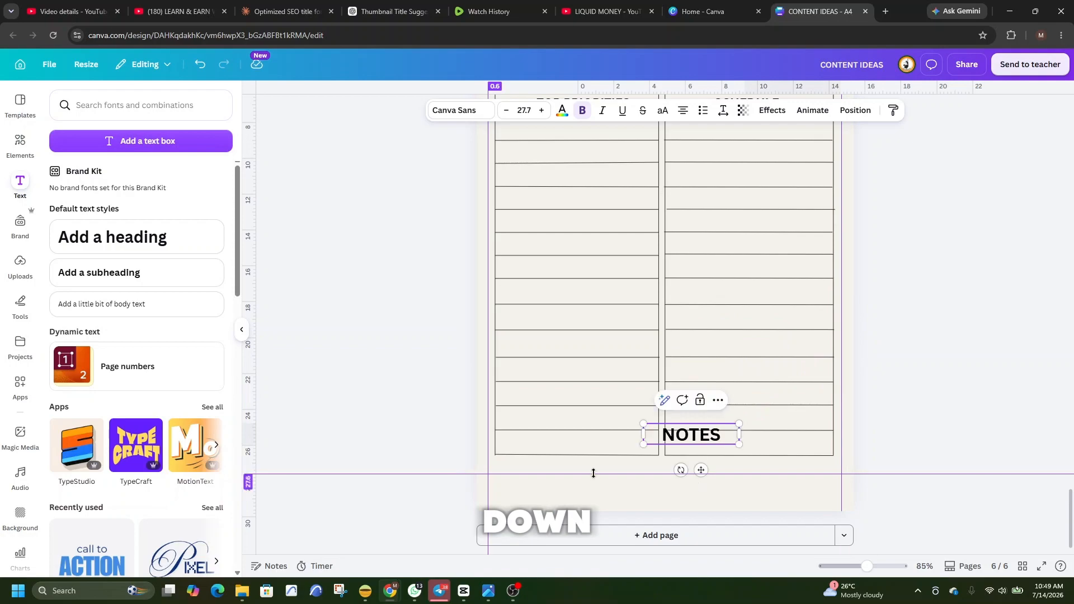
{"action": "left_click_drag", "start_coordinate": [594, 473], "coordinate": [600, 507]}
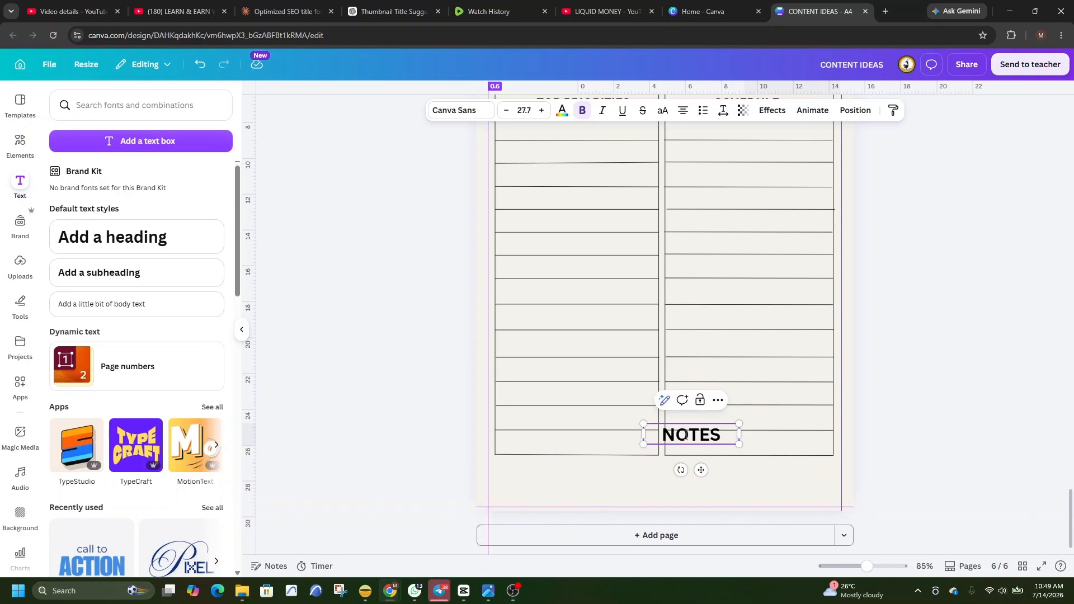
{"action": "mouse_move", "coordinate": [700, 468]}
{"action": "left_mouse_down"}
{"action": "mouse_move", "coordinate": [669, 504]}
{"action": "mouse_move", "coordinate": [666, 494]}
{"action": "left_mouse_up"}
{"action": "key", "text": "ctrl+z"}
{"action": "key", "text": "ctrl+z"}
{"action": "left_click", "coordinate": [644, 486]}
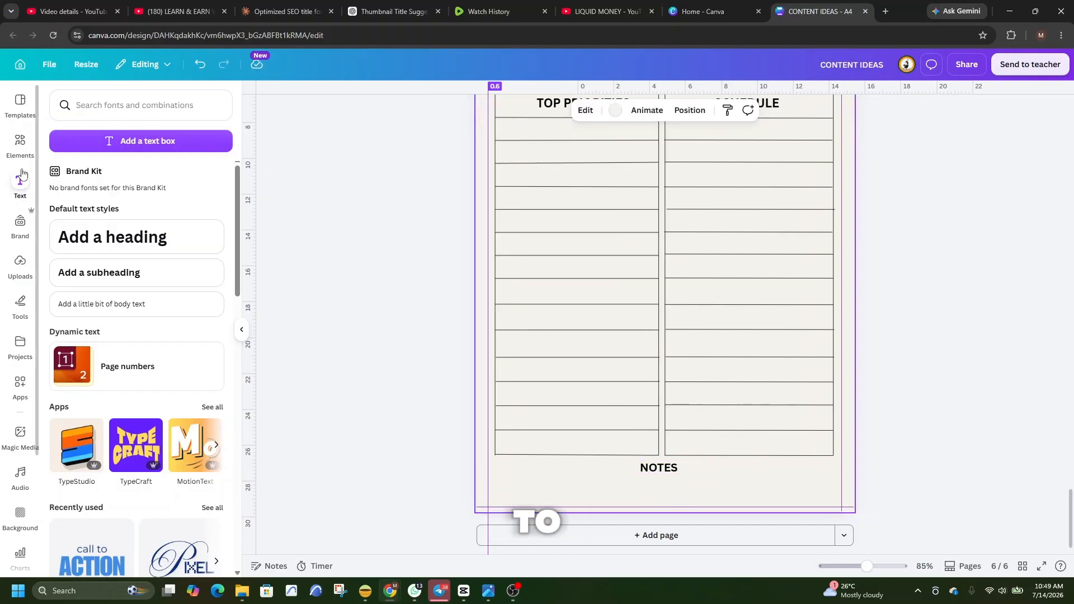
Add the beige paper tape graphic from the recently used elements and stretch it sideways beyond both page edges.
{"action": "left_click", "coordinate": [20, 147]}
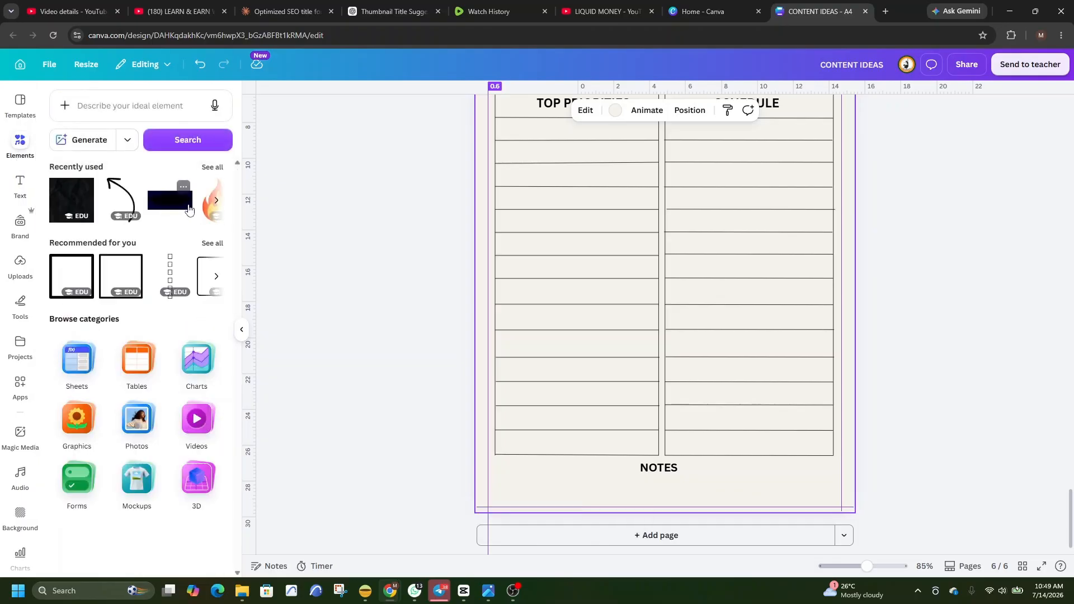
{"action": "left_click", "coordinate": [212, 167]}
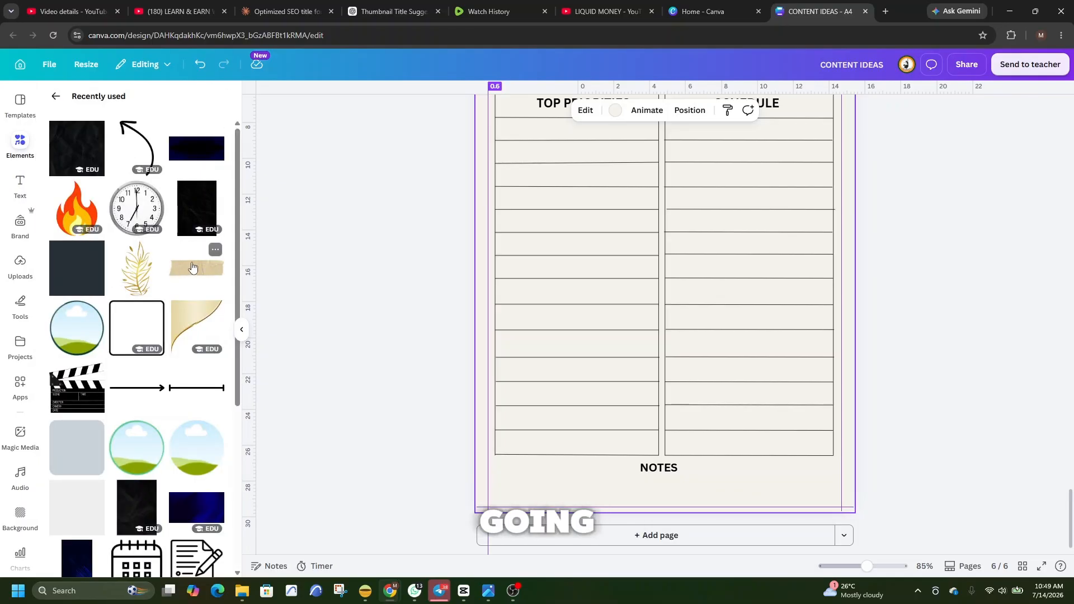
{"action": "left_click", "coordinate": [190, 270]}
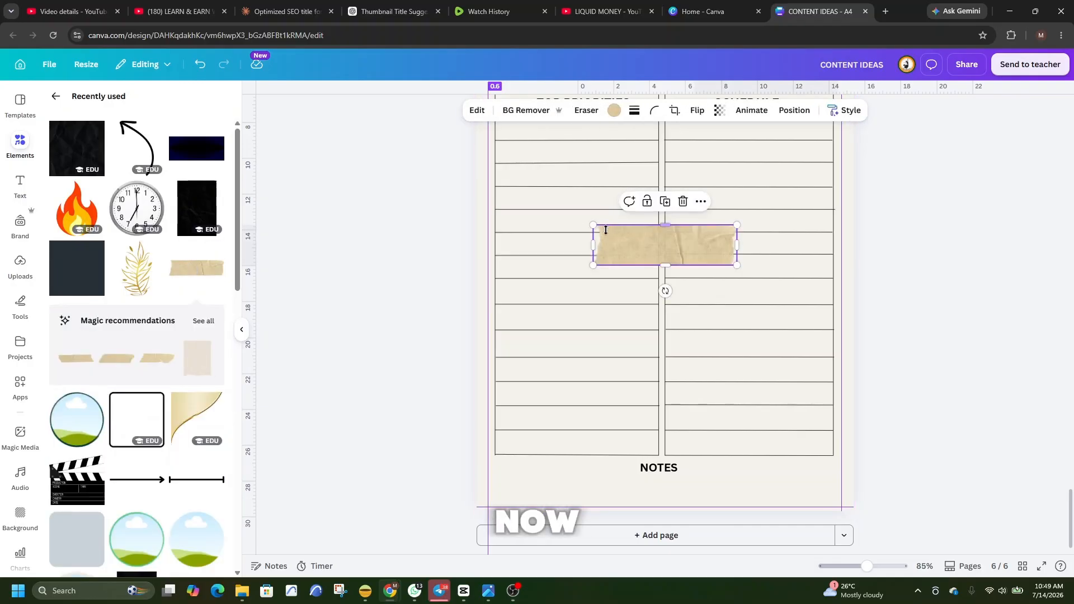
{"action": "left_click_drag", "start_coordinate": [590, 243], "coordinate": [467, 244]}
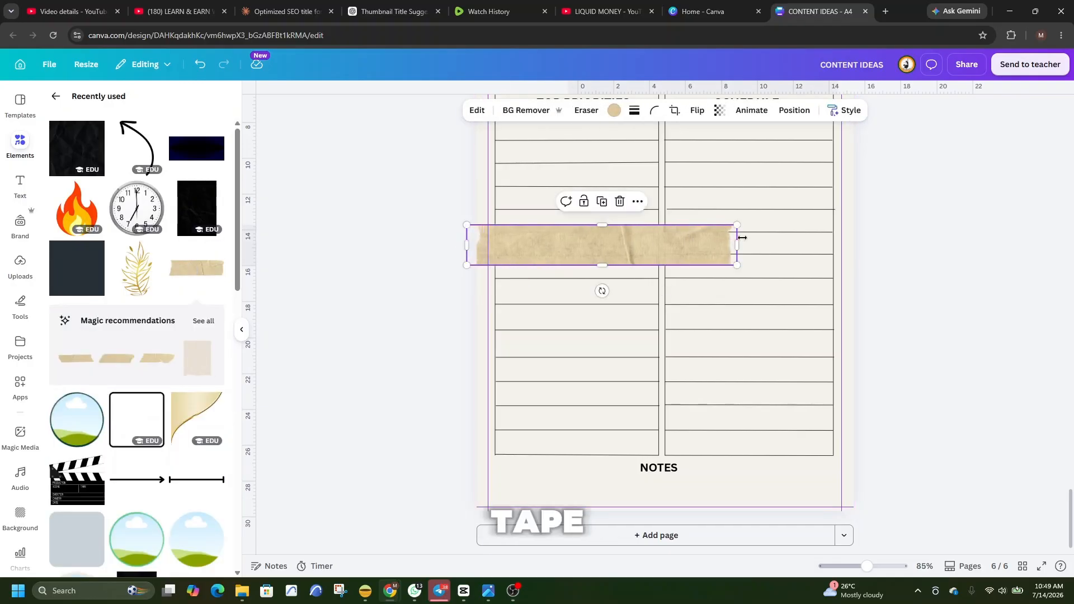
{"action": "left_click_drag", "start_coordinate": [737, 244], "coordinate": [874, 241]}
{"action": "left_click_drag", "start_coordinate": [468, 243], "coordinate": [420, 239]}
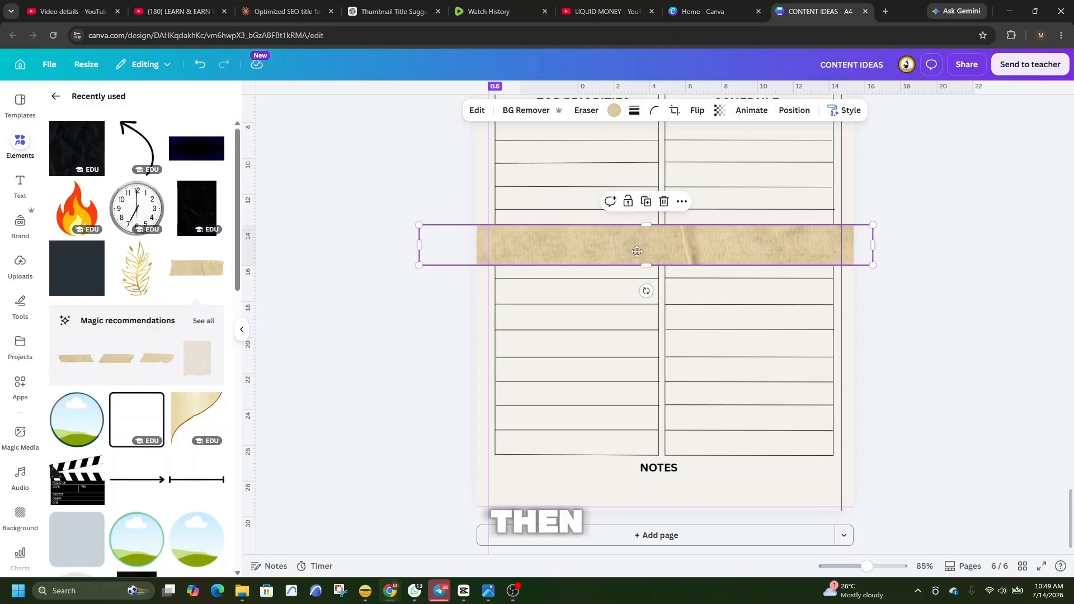
Move the tape strip to the page's lower end beneath "NOTES" and fit its width between the two vertical guides.
{"action": "left_click_drag", "start_coordinate": [637, 246], "coordinate": [661, 489]}
{"action": "left_click_drag", "start_coordinate": [442, 493], "coordinate": [495, 492]}
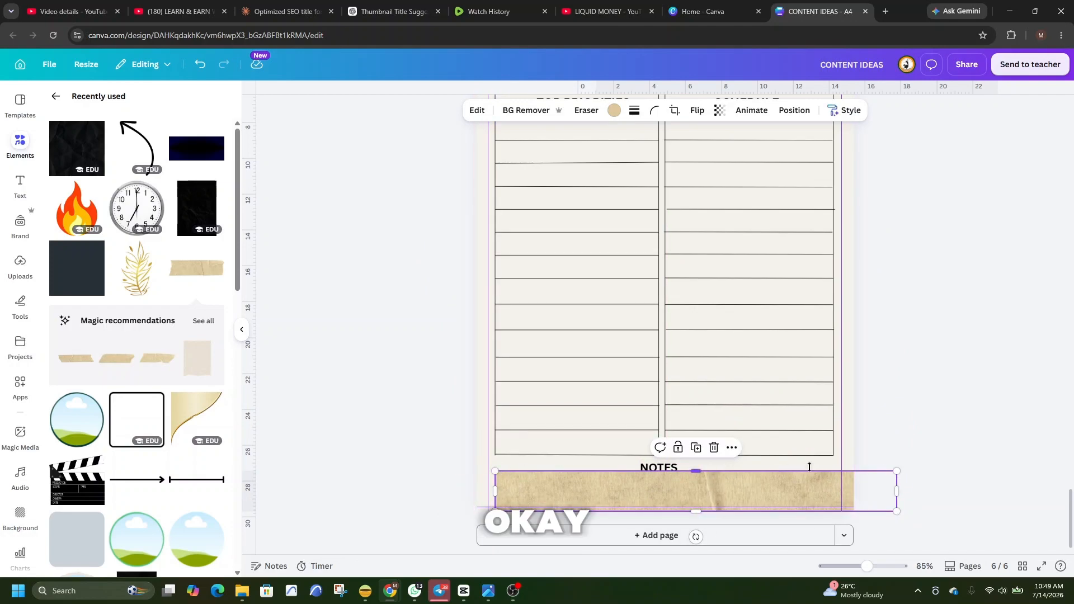
{"action": "left_click_drag", "start_coordinate": [897, 491], "coordinate": [839, 495]}
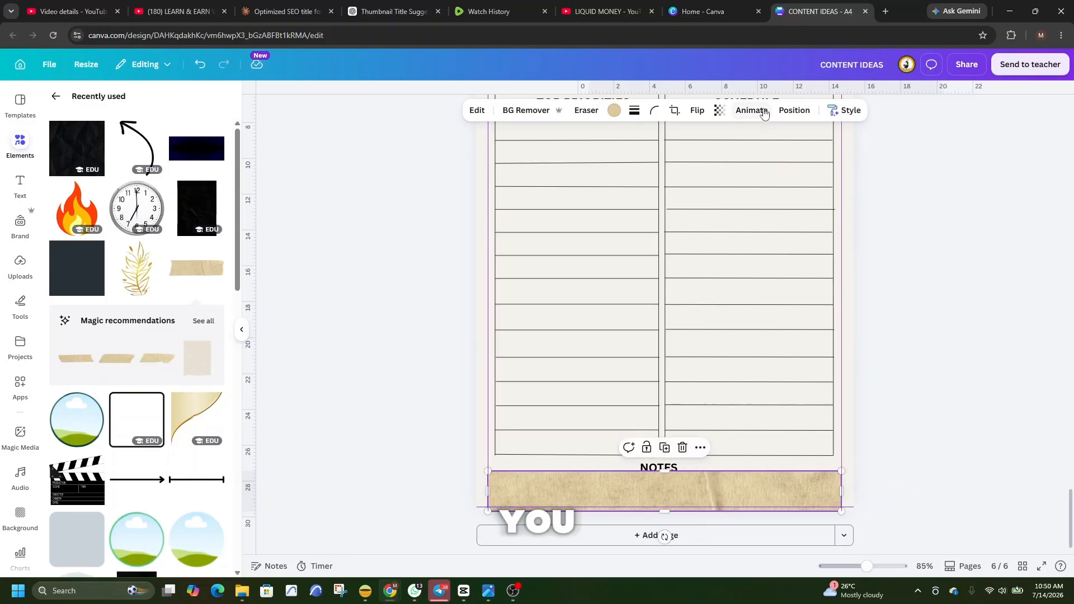
Set the tape strip's transparency to 36.
{"action": "left_click", "coordinate": [720, 111]}
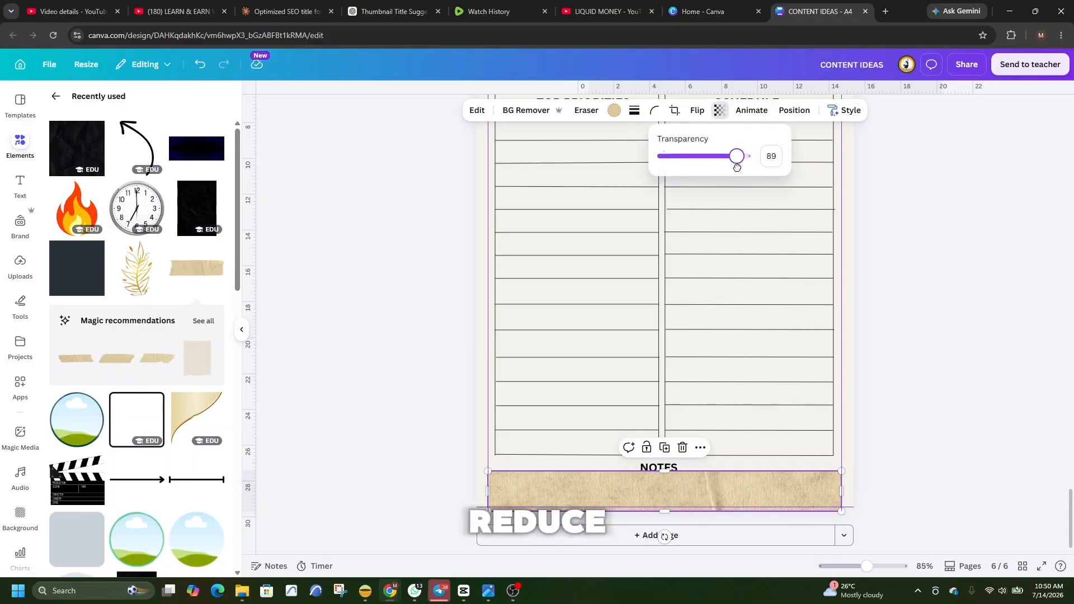
{"action": "left_click_drag", "start_coordinate": [727, 173], "coordinate": [692, 183]}
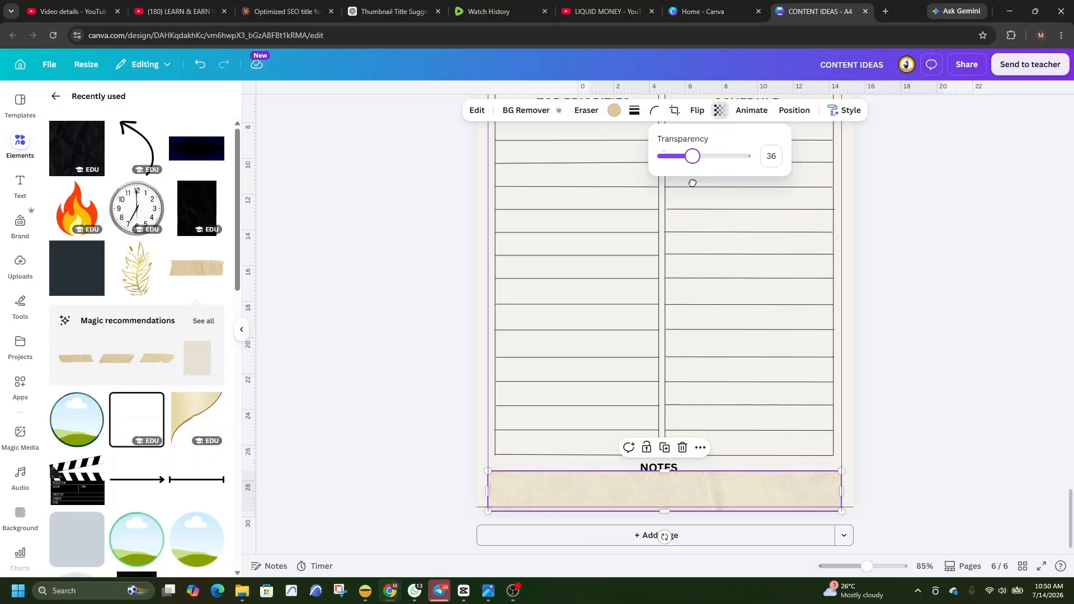
{"action": "left_click", "coordinate": [941, 332]}
{"action": "left_click", "coordinate": [896, 471]}
Extend the tape up to the columns' lower edge behind "NOTES" and underline the word with a short line.
{"action": "left_click", "coordinate": [666, 482]}
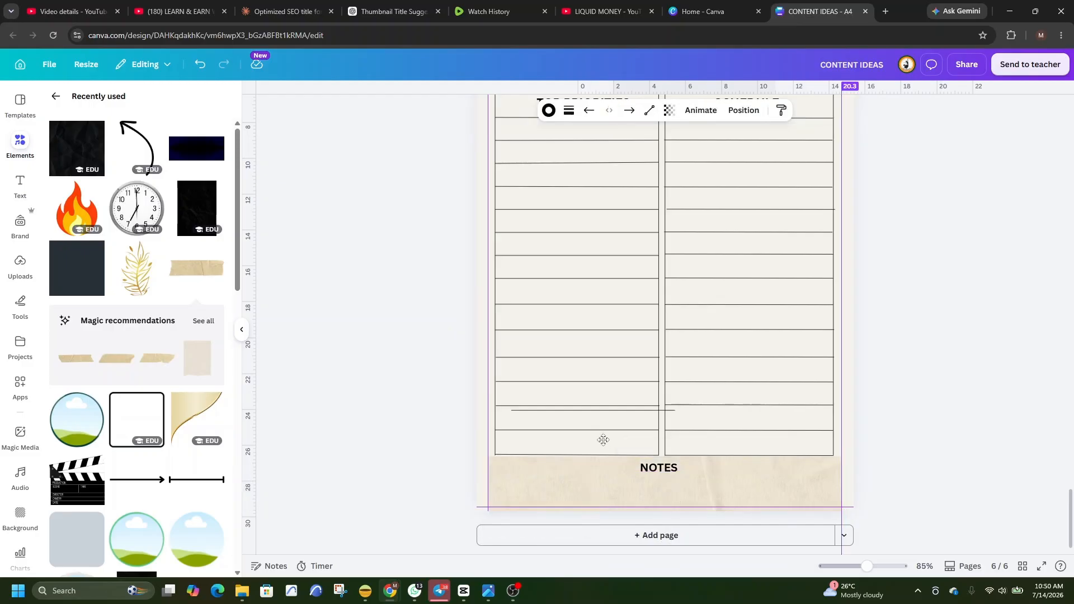
{"action": "left_click_drag", "start_coordinate": [605, 439], "coordinate": [679, 499]}
{"action": "left_click_drag", "start_coordinate": [585, 474], "coordinate": [634, 477]}
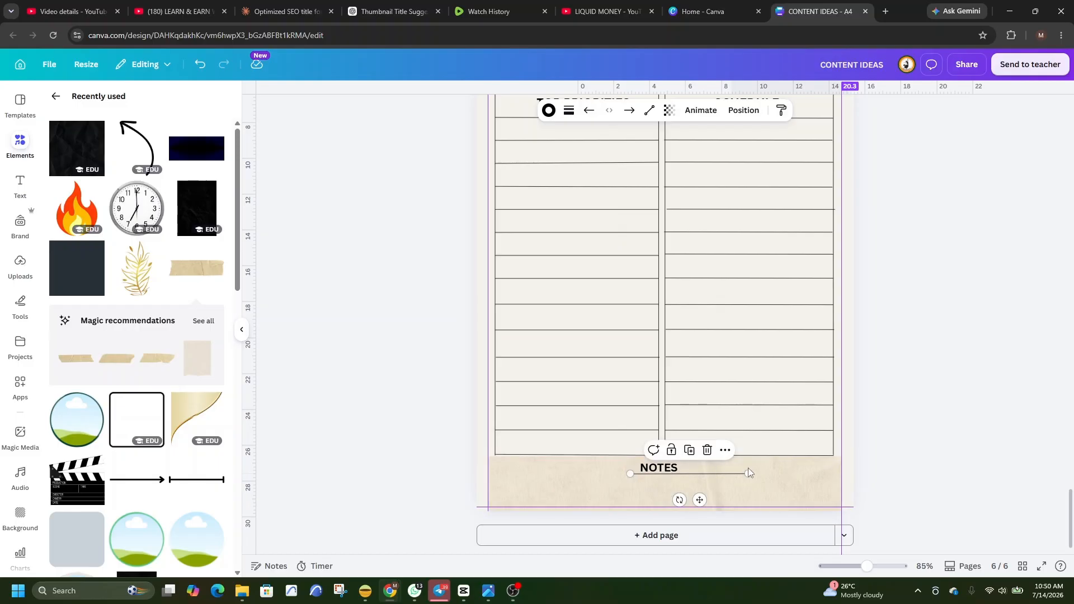
{"action": "left_click_drag", "start_coordinate": [748, 474], "coordinate": [692, 474]}
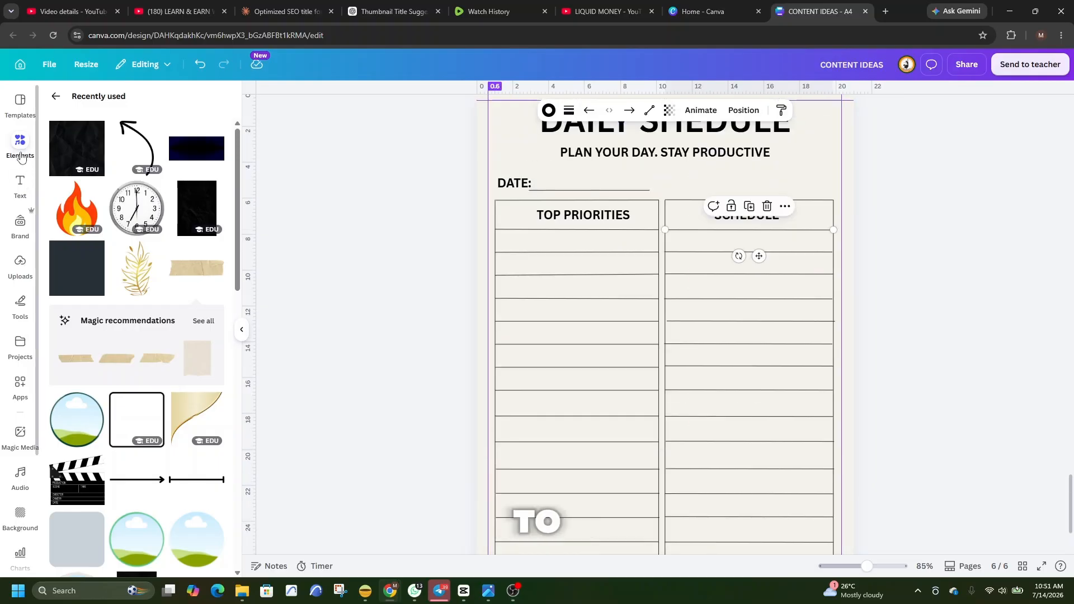
Label the SCHEDULE rows hourly from "6 00 AM" to "7 00 PM", starting with a small subheading text in the first row.
{"action": "left_click", "coordinate": [20, 185]}
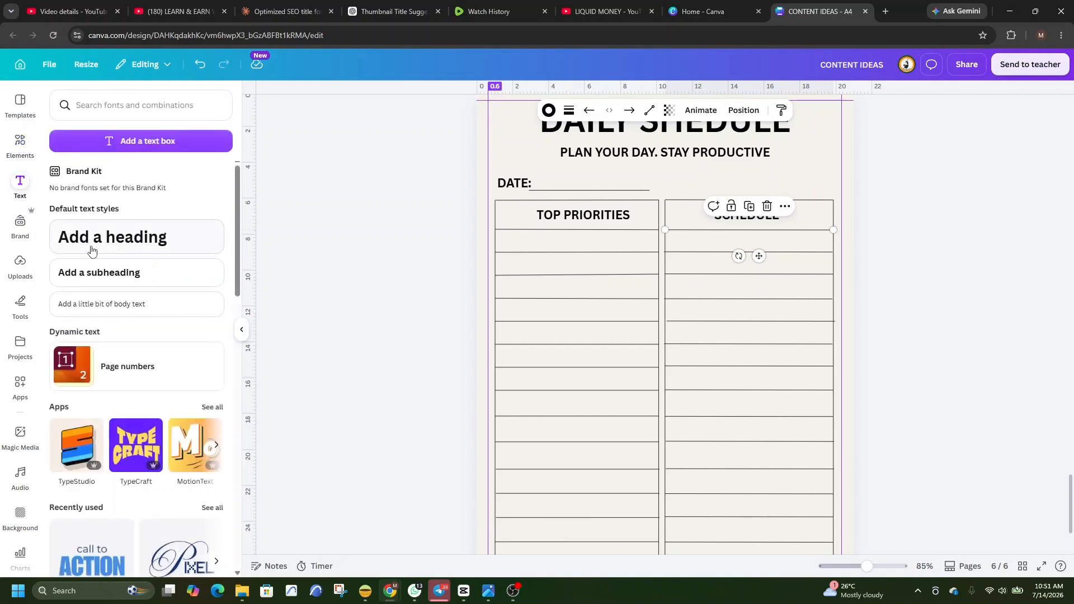
{"action": "left_click", "coordinate": [112, 272]}
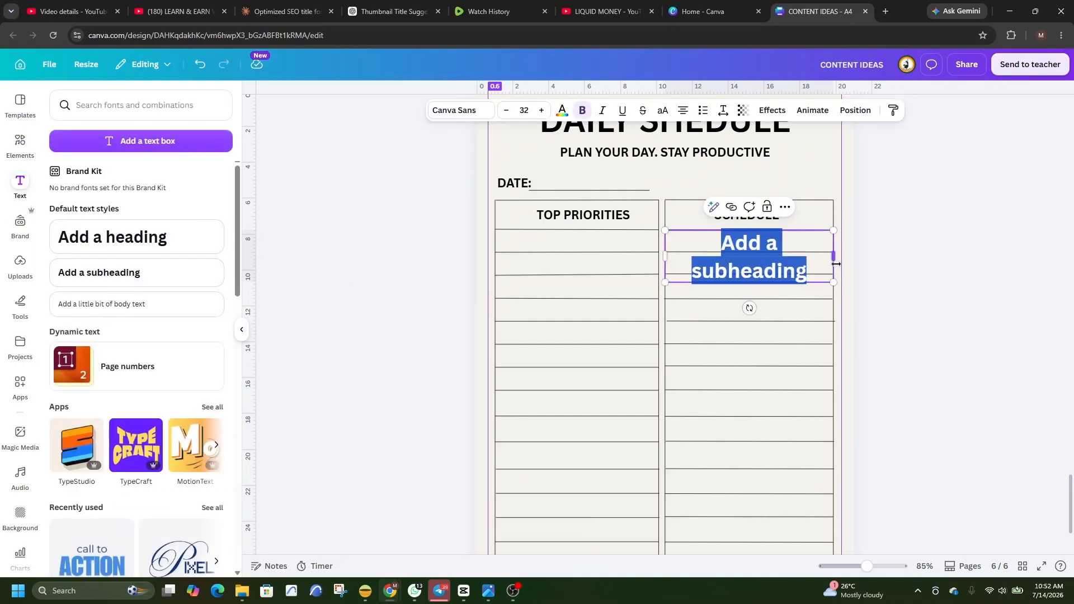
{"action": "left_click_drag", "start_coordinate": [833, 261], "coordinate": [852, 252]}
{"action": "type", "text": "6 00 AM"}
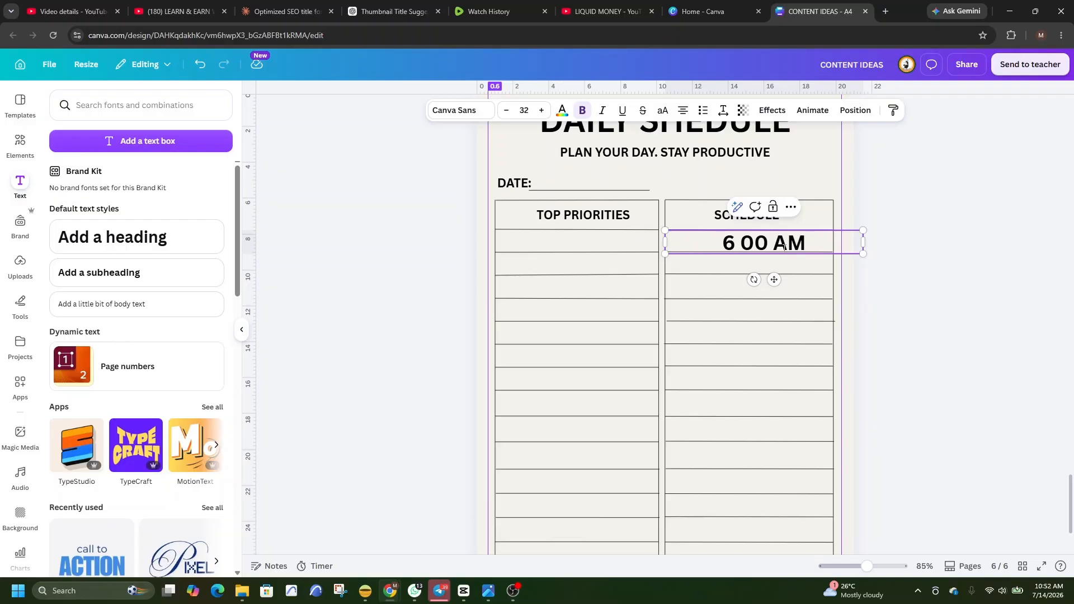
{"action": "mouse_move", "coordinate": [665, 231]}
{"action": "left_mouse_down"}
{"action": "mouse_move", "coordinate": [800, 246]}
{"action": "mouse_move", "coordinate": [655, 236]}
{"action": "left_mouse_up"}
{"action": "left_click", "coordinate": [942, 266]}
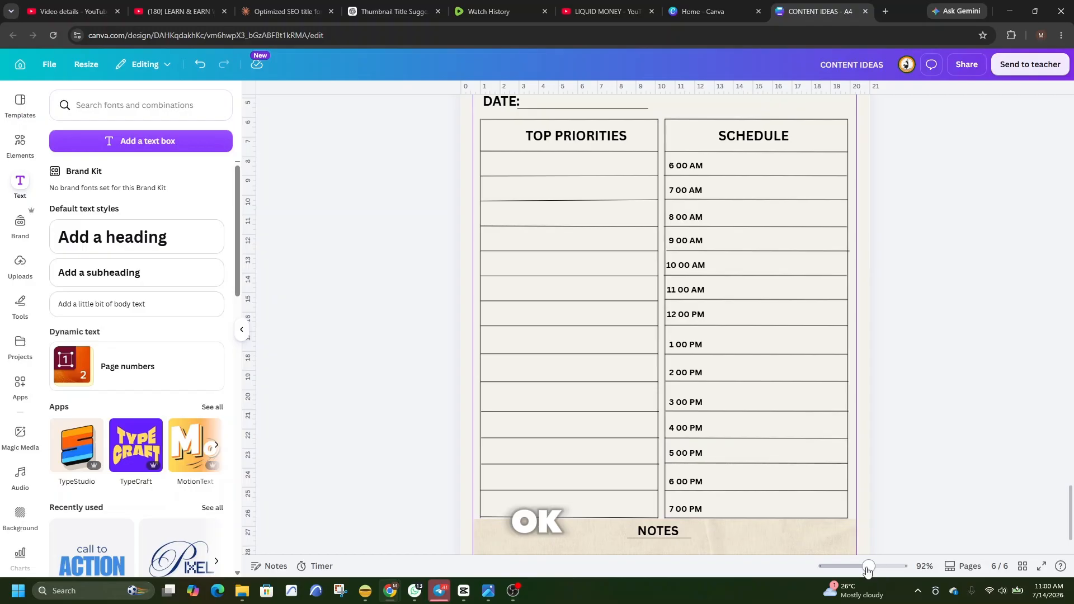
Shorten the first writing line under TOP PRIORITIES at its start, leaving a gap of about 1.5 cm from the column border.
{"action": "left_click_drag", "start_coordinate": [868, 570], "coordinate": [860, 568]}
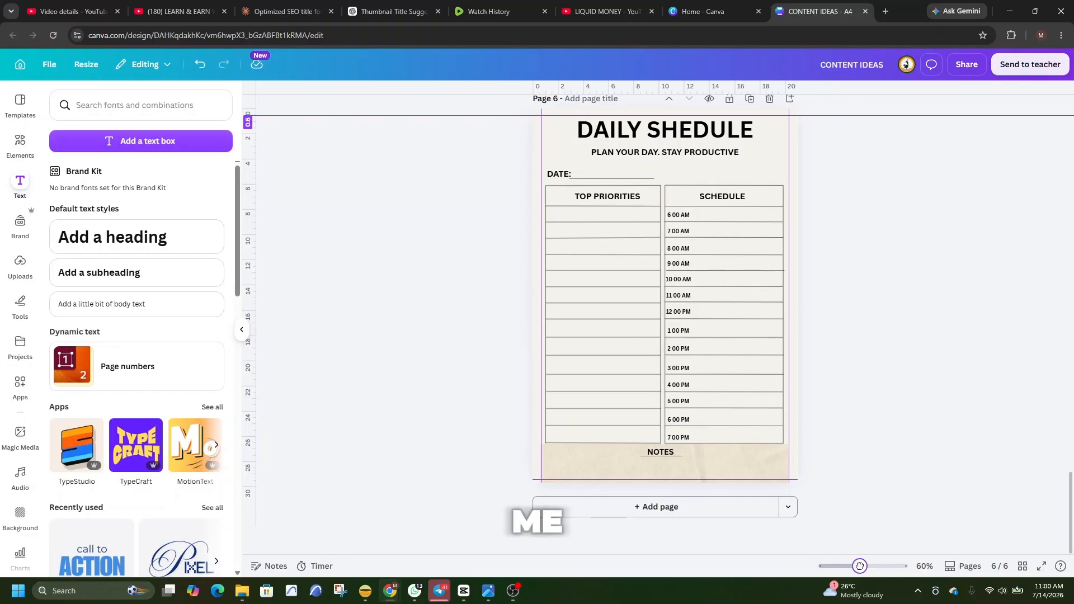
{"action": "left_click_drag", "start_coordinate": [858, 570], "coordinate": [868, 567]}
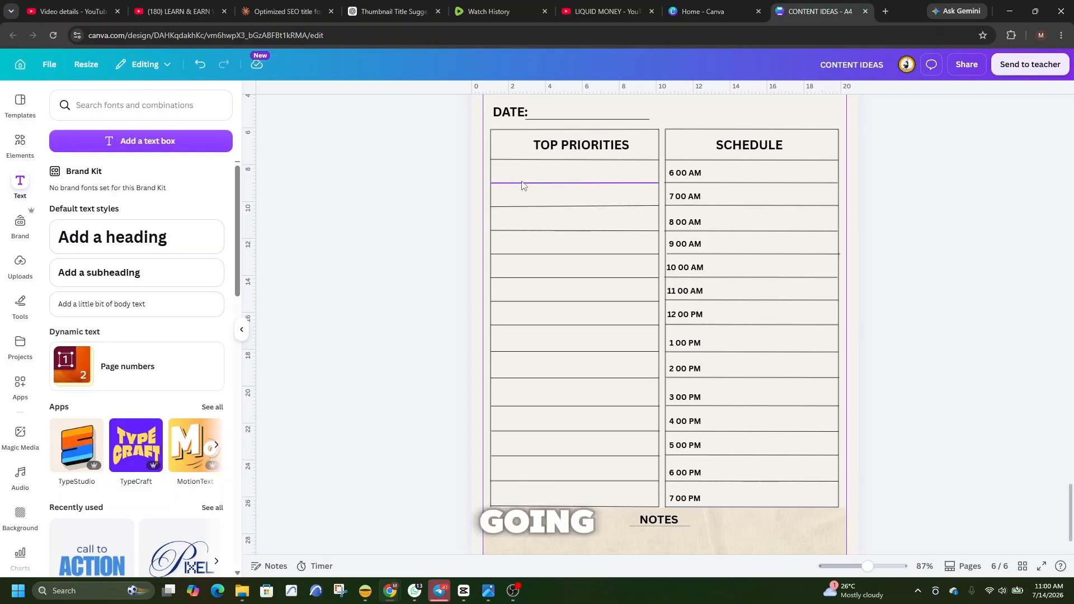
{"action": "left_click", "coordinate": [502, 183]}
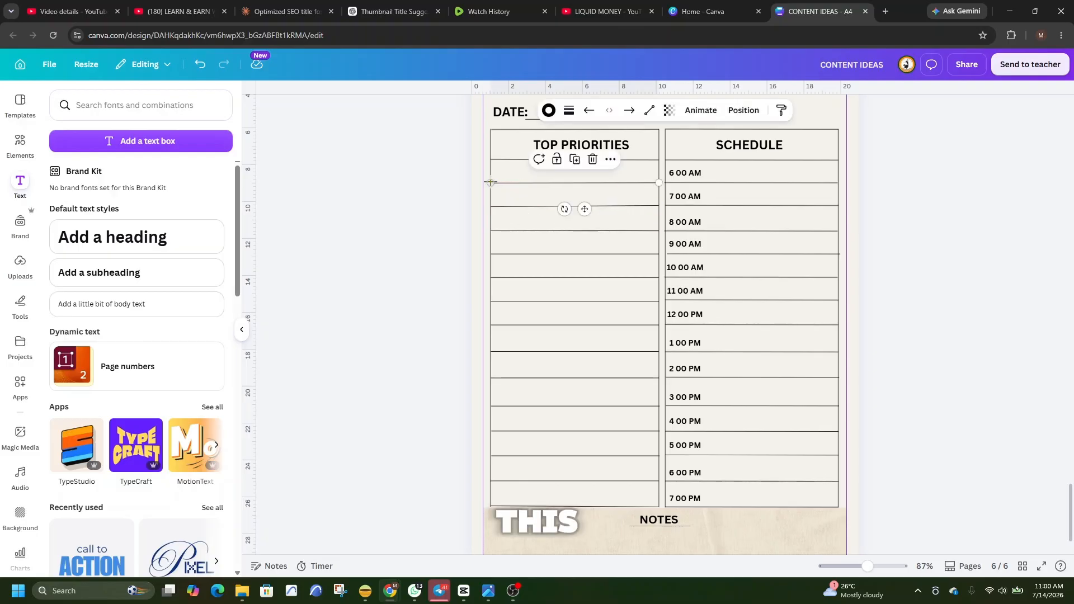
{"action": "left_click_drag", "start_coordinate": [492, 182], "coordinate": [517, 182]}
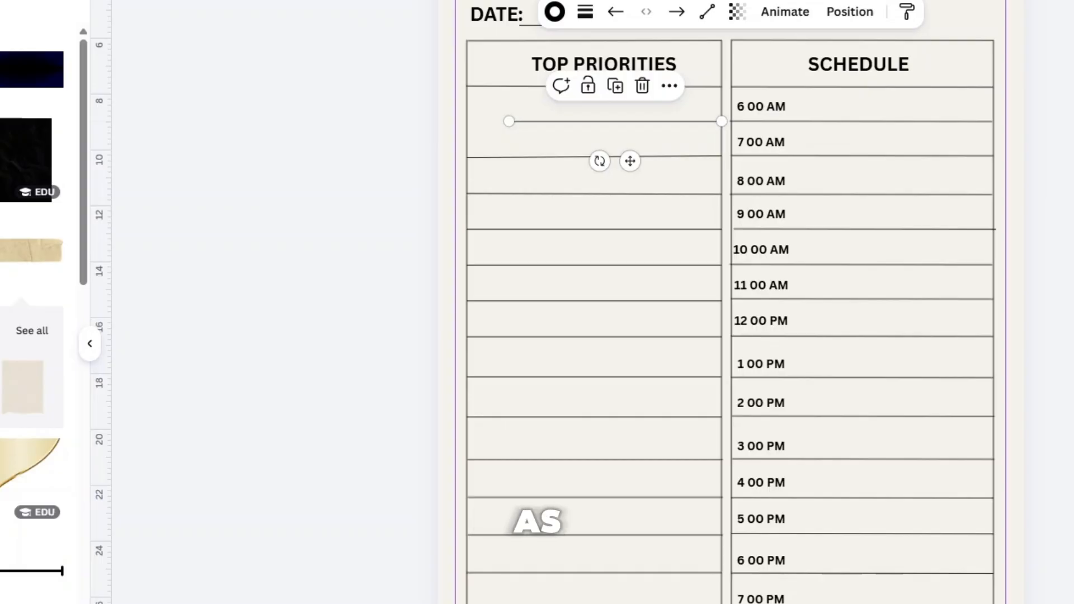
Add the rounded square outline, shrink it to a small checkbox and place it in the gap before the shortened line.
{"action": "left_click", "coordinate": [1, 476]}
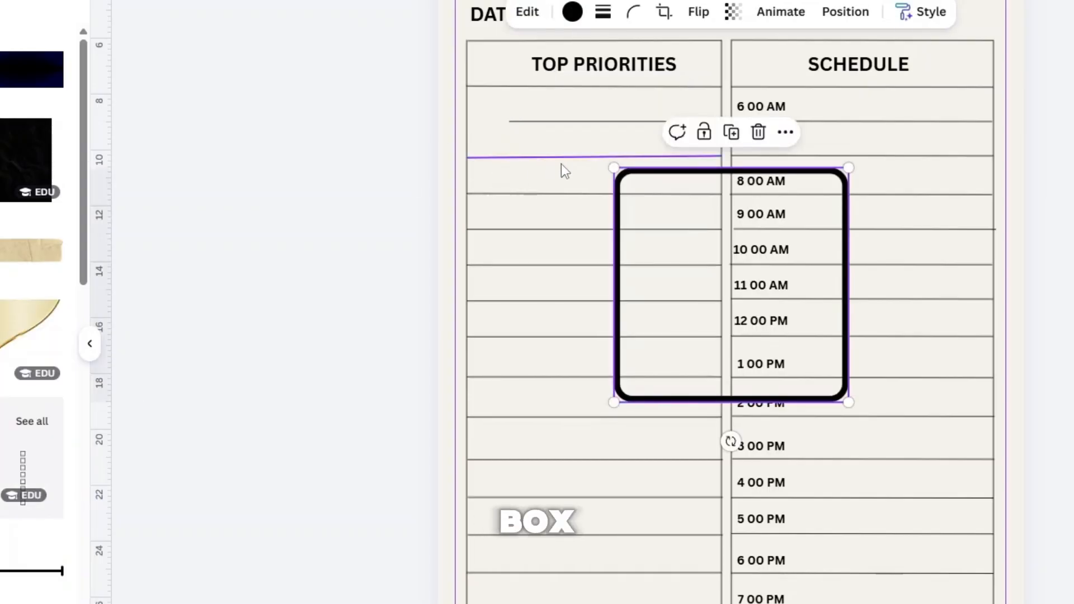
{"action": "left_click_drag", "start_coordinate": [614, 168], "coordinate": [832, 386]}
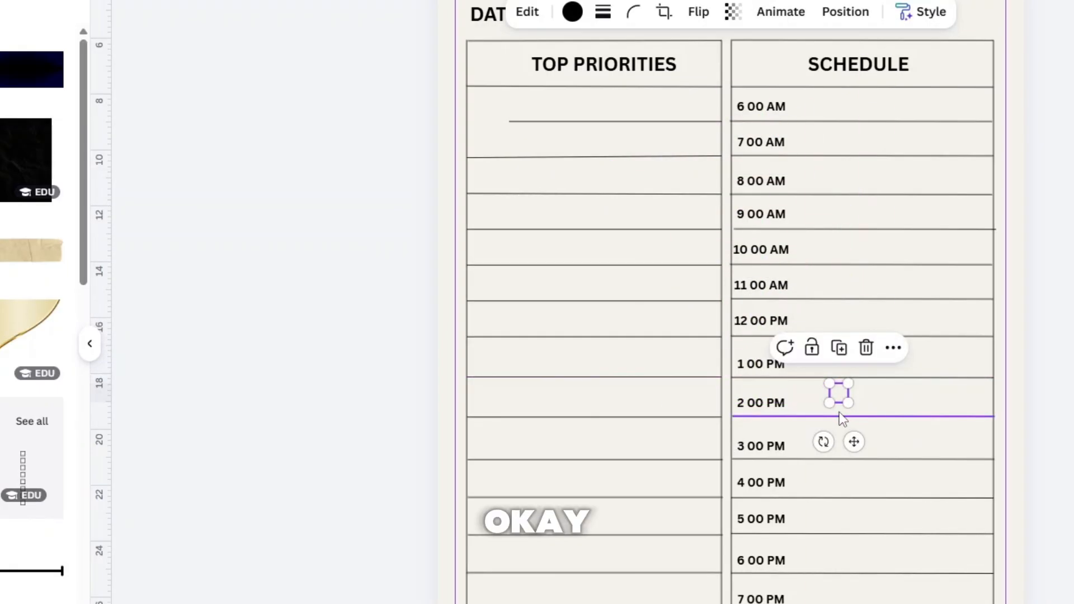
{"action": "left_click_drag", "start_coordinate": [846, 440], "coordinate": [495, 165]}
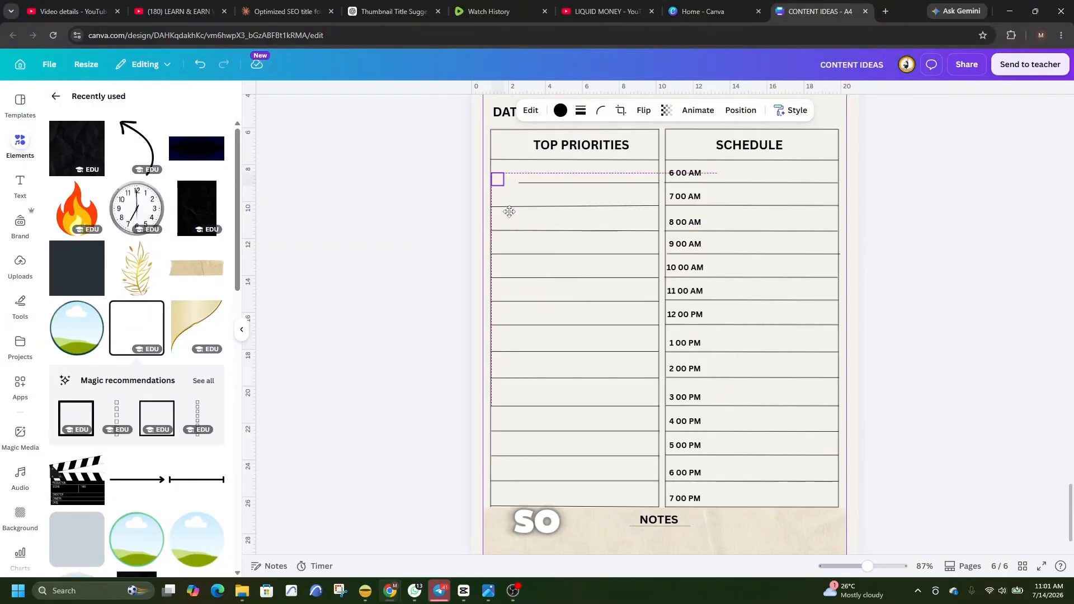
{"action": "left_click_drag", "start_coordinate": [509, 211], "coordinate": [509, 212]}
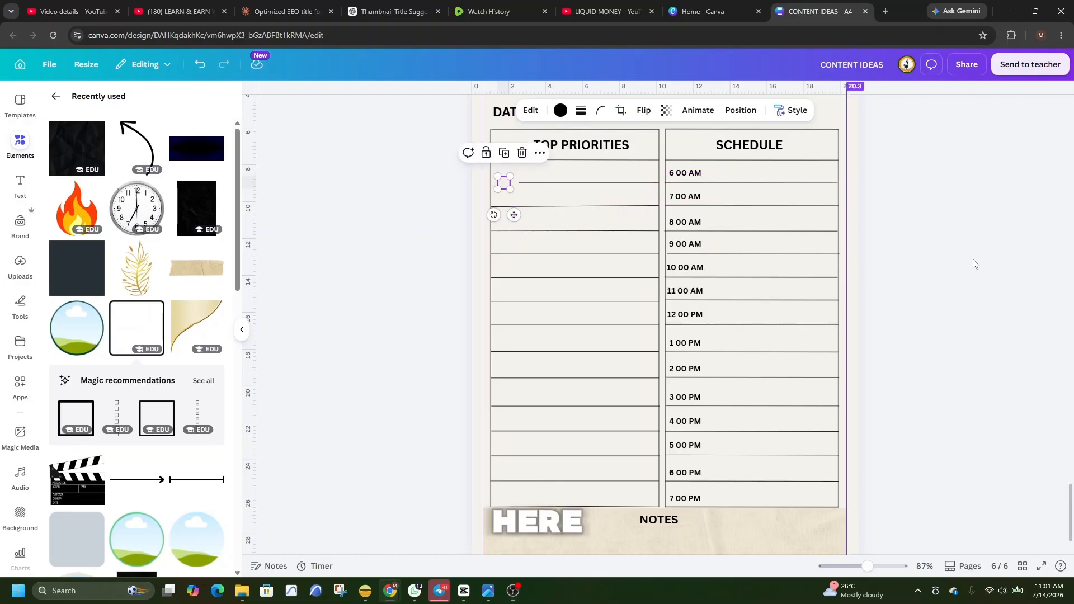
{"action": "left_click", "coordinate": [1011, 284]}
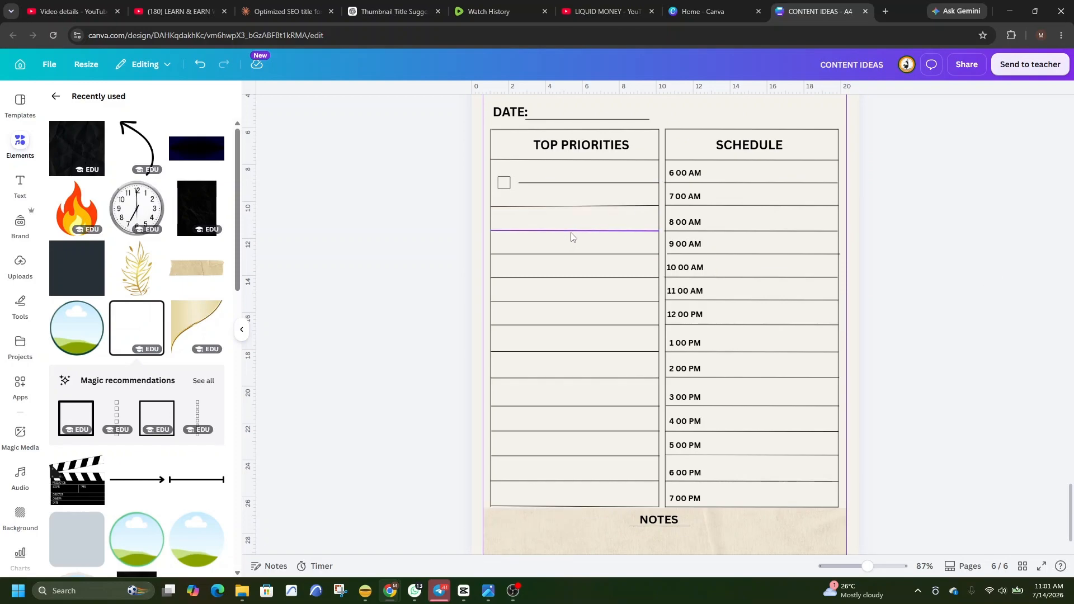
Shorten the fourth TOP PRIORITIES writing line to match the first and place a duplicate of the checkbox in its gap.
{"action": "left_click", "coordinate": [503, 258]}
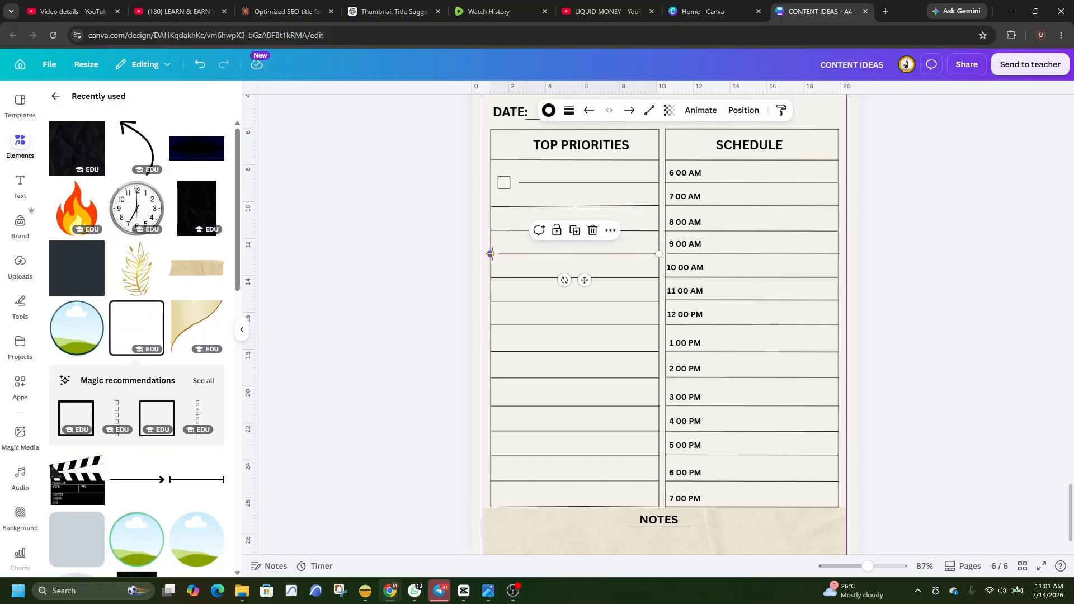
{"action": "left_click_drag", "start_coordinate": [491, 254], "coordinate": [519, 254]}
{"action": "right_click", "coordinate": [502, 184]}
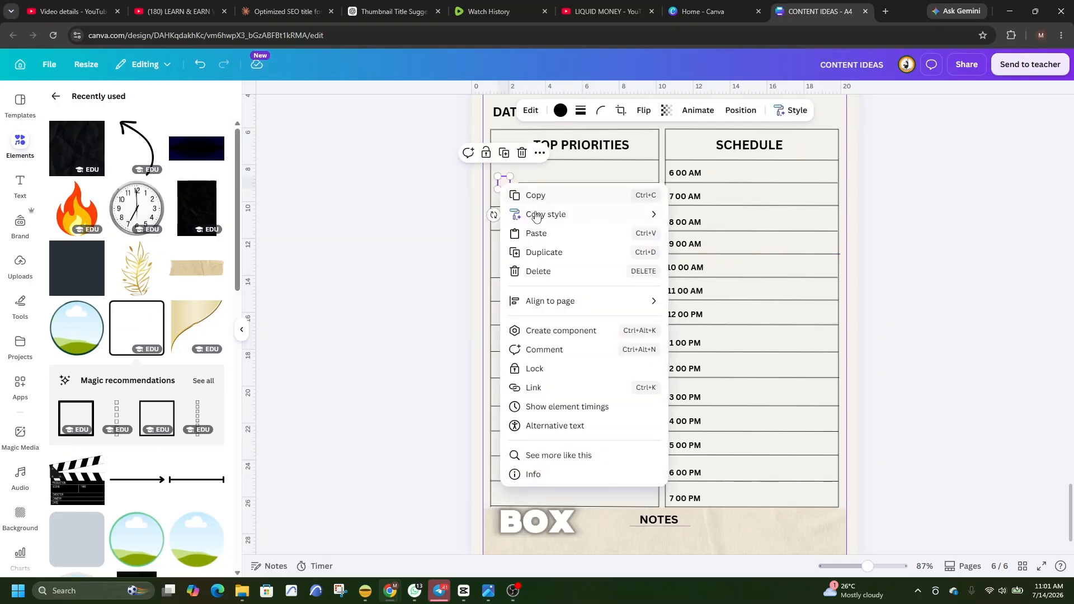
{"action": "left_click", "coordinate": [552, 252]}
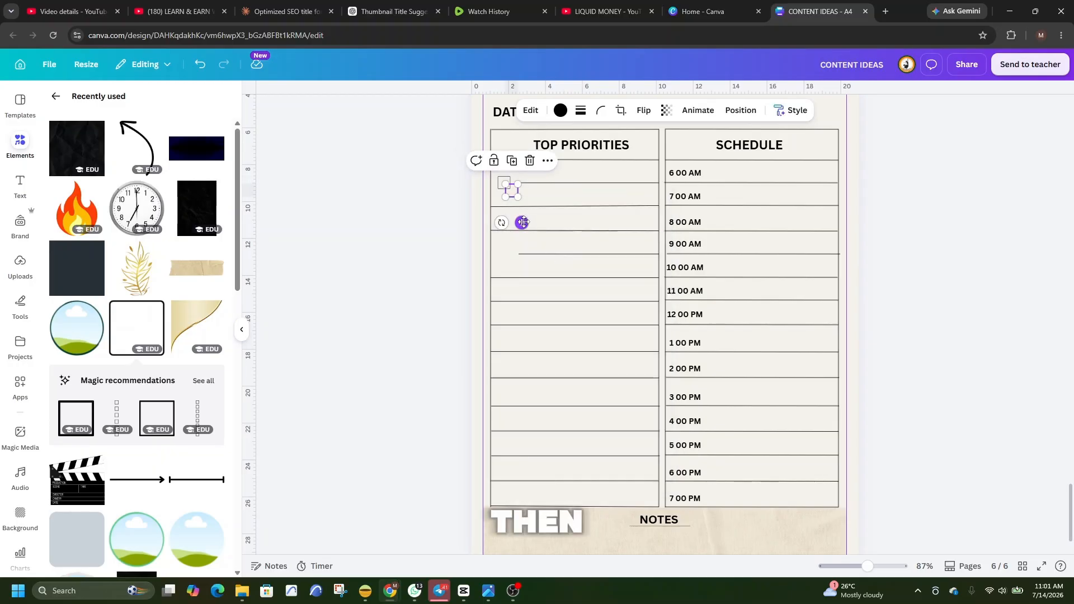
{"action": "left_click_drag", "start_coordinate": [523, 223], "coordinate": [515, 282]}
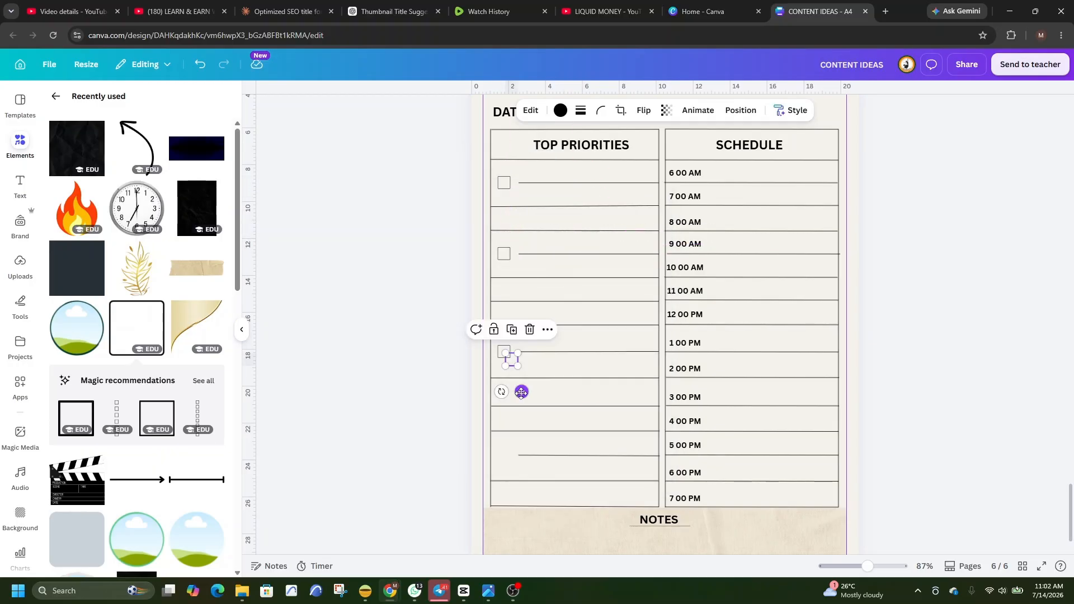
Place checkbox duplicates in front of the eighth and twelfth TOP PRIORITIES writing lines, starting those lines after the same gap.
{"action": "left_click_drag", "start_coordinate": [520, 393], "coordinate": [515, 491]}
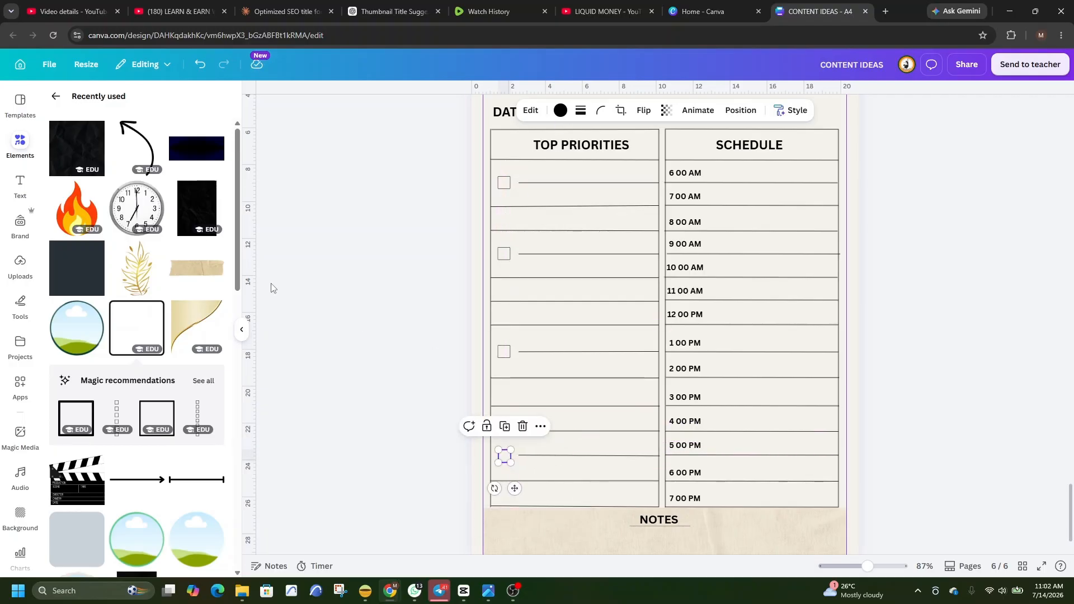
{"action": "left_click", "coordinate": [281, 220]}
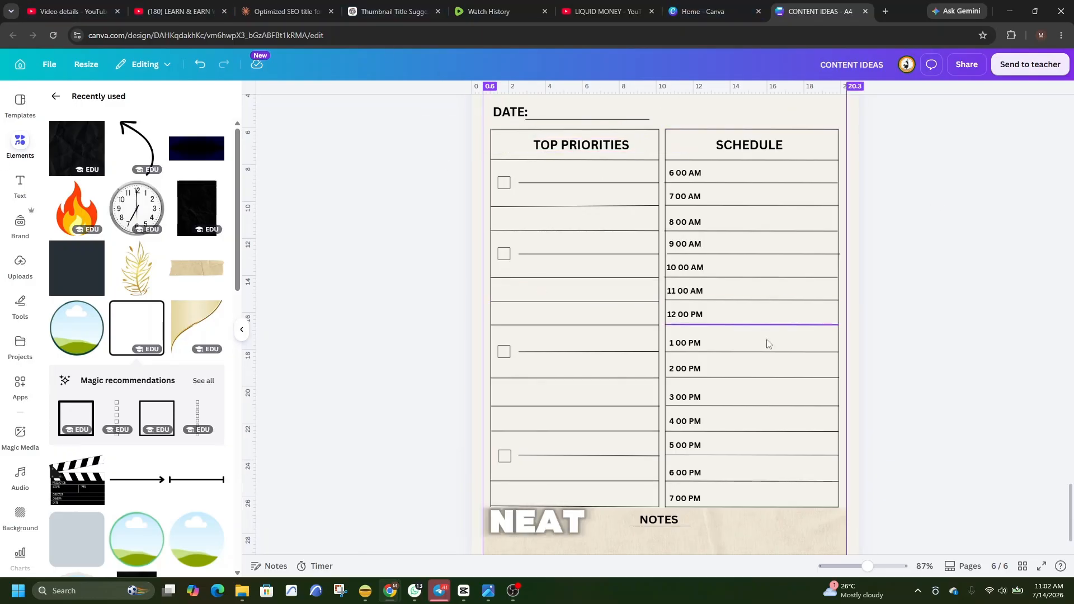
Add the recently used wall clock image, shrink it to a small icon and place it just before the DAILY SHEDULE heading.
{"action": "scroll", "coordinate": [815, 393], "scroll_direction": "up", "scroll_amount": 3}
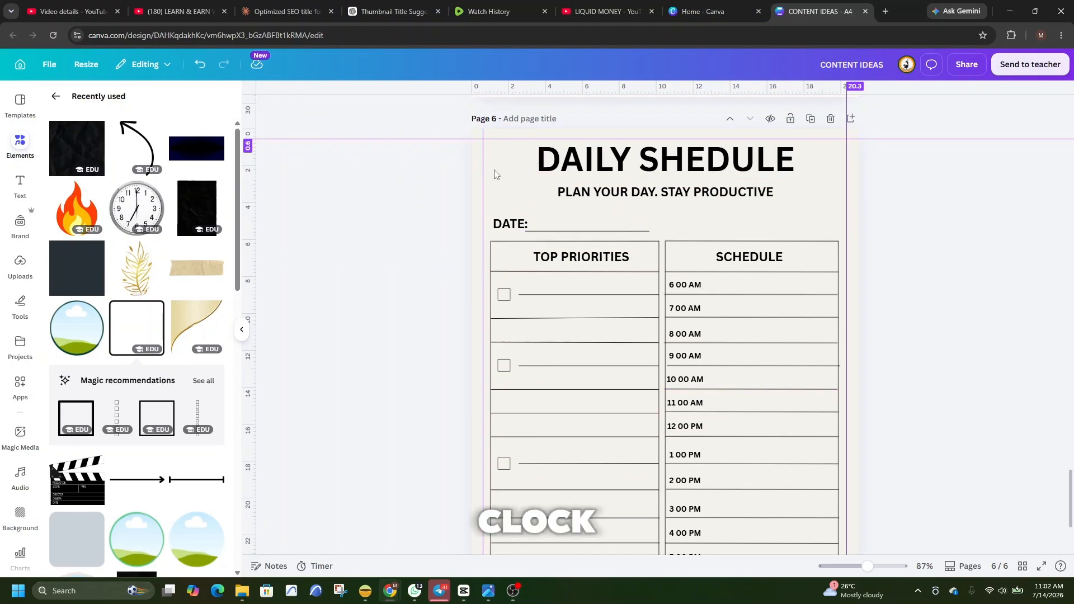
{"action": "left_click", "coordinate": [140, 210]}
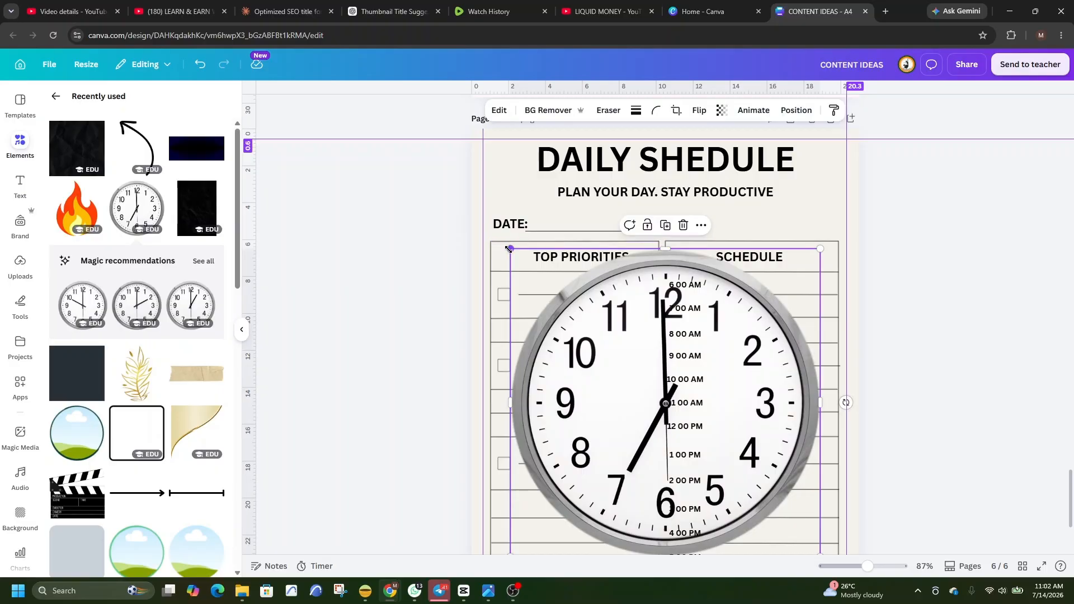
{"action": "left_click_drag", "start_coordinate": [509, 249], "coordinate": [502, 163]}
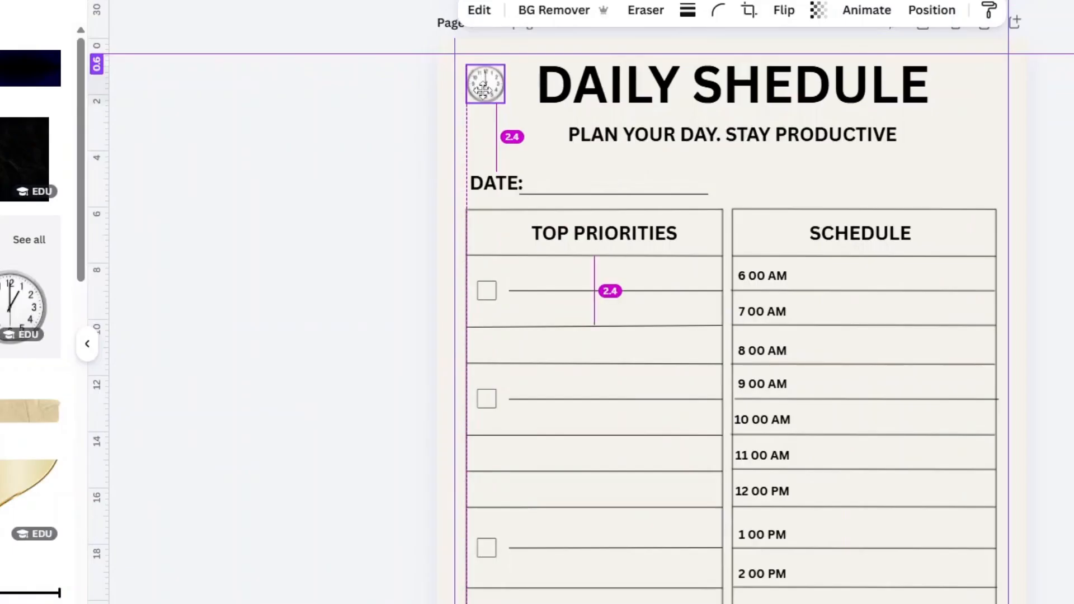
{"action": "left_click_drag", "start_coordinate": [483, 89], "coordinate": [490, 90]}
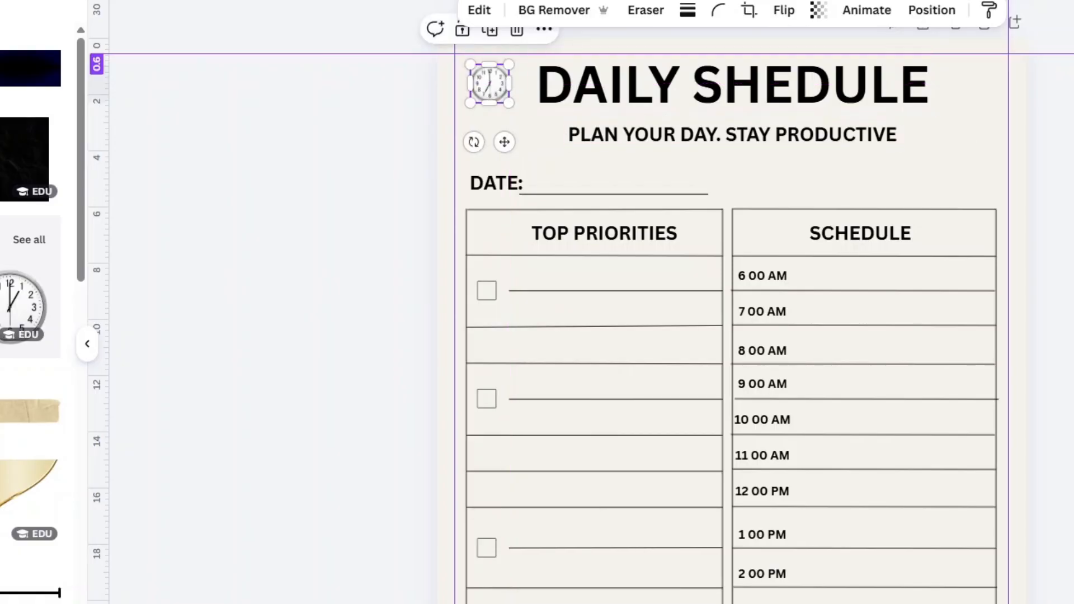
{"action": "left_click", "coordinate": [1055, 235]}
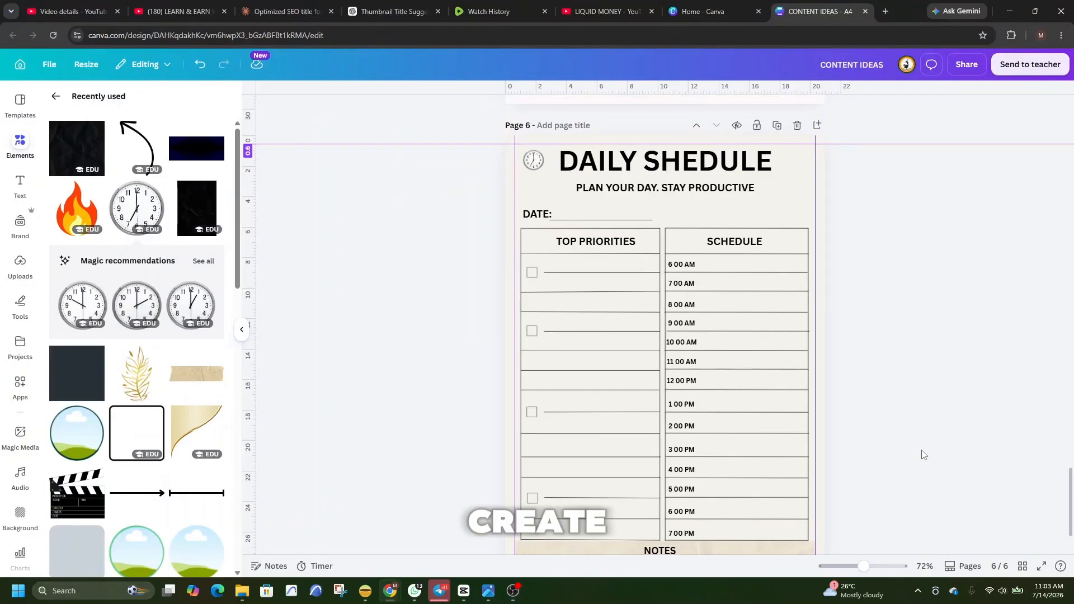
Open the design's download settings, review the available file types and close the settings with PDF still selected.
{"action": "scroll", "coordinate": [827, 438], "scroll_direction": "down", "scroll_amount": 1}
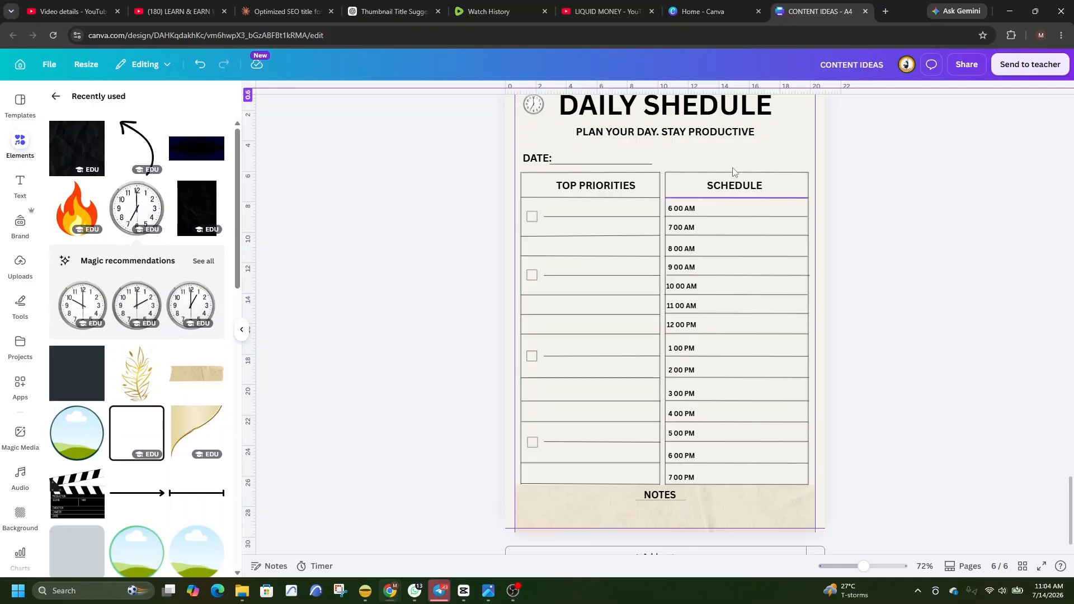
{"action": "left_click", "coordinate": [968, 66]}
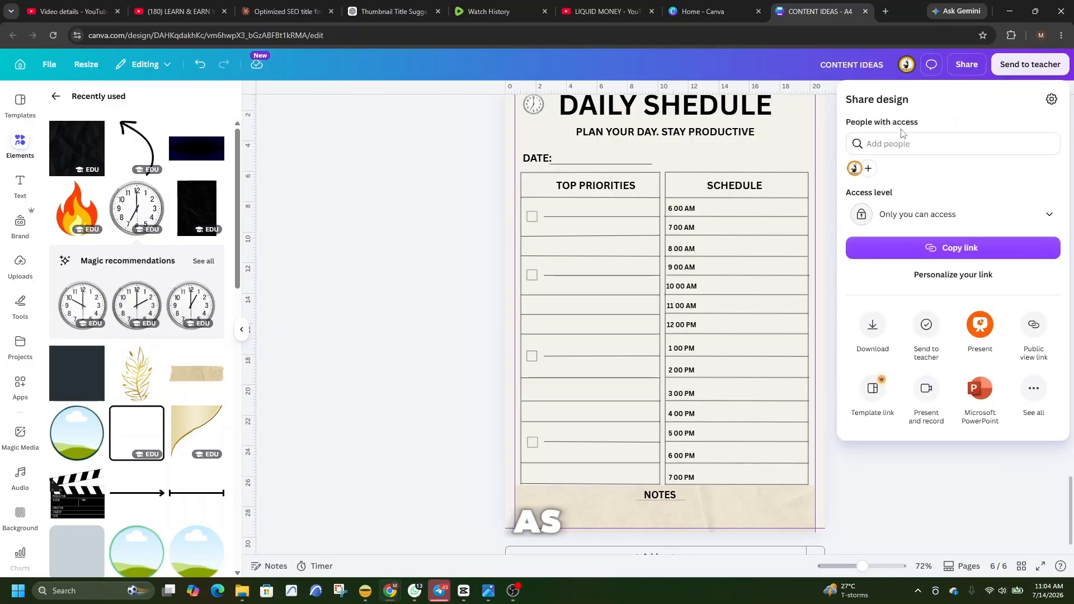
{"action": "left_click", "coordinate": [865, 341]}
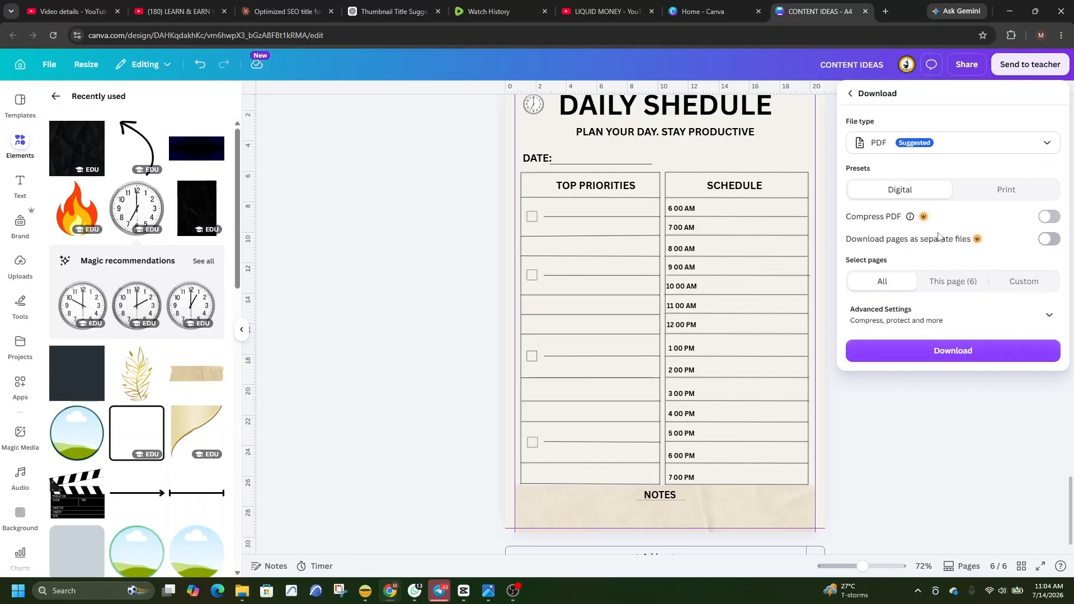
{"action": "left_click", "coordinate": [1046, 147]}
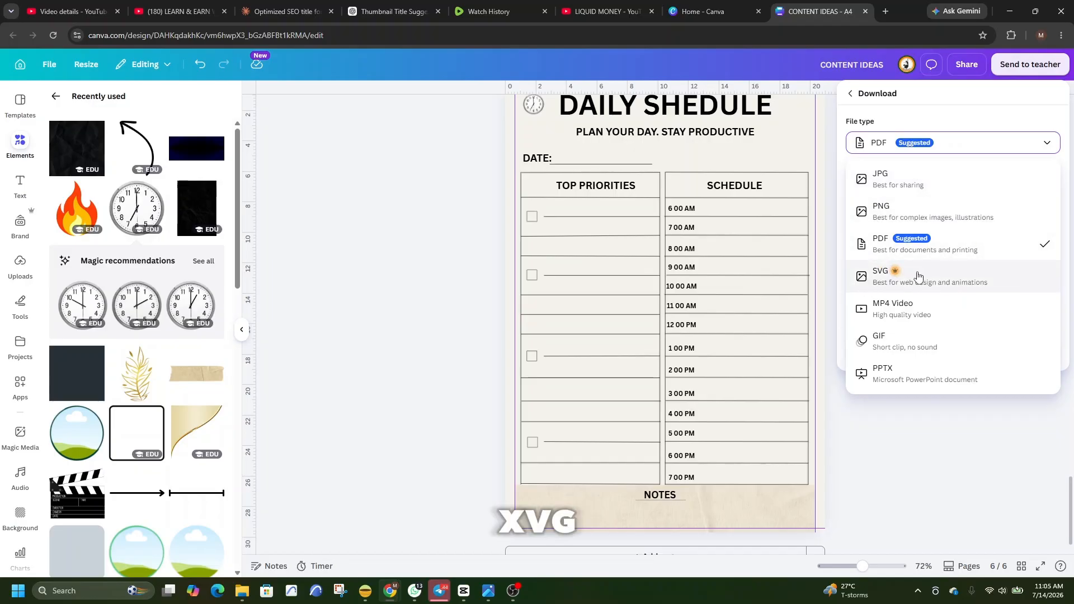
{"action": "left_click", "coordinate": [1019, 162]}
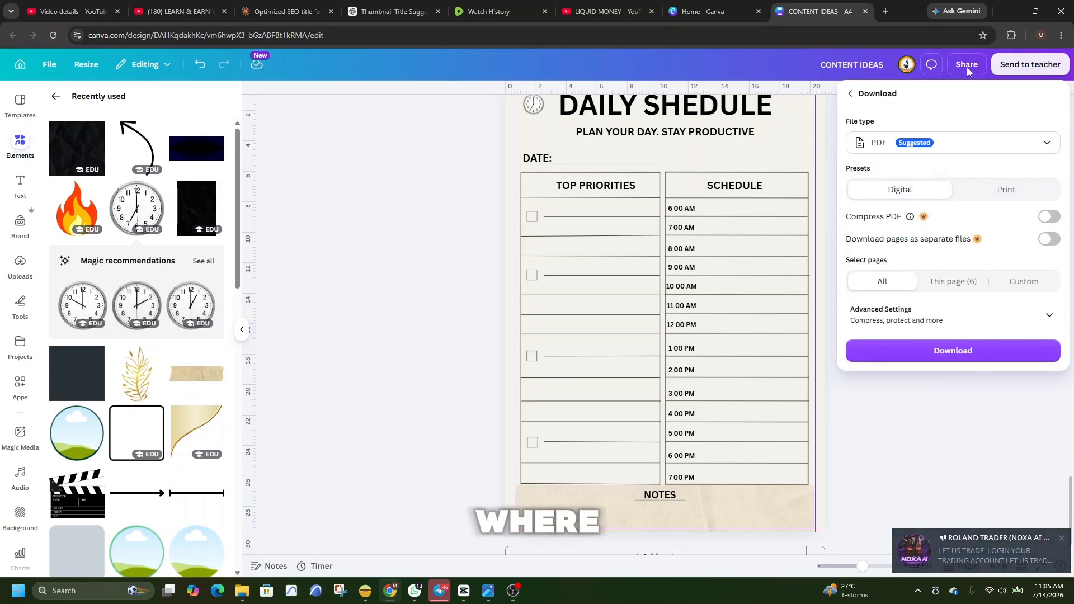
{"action": "left_click", "coordinate": [992, 493]}
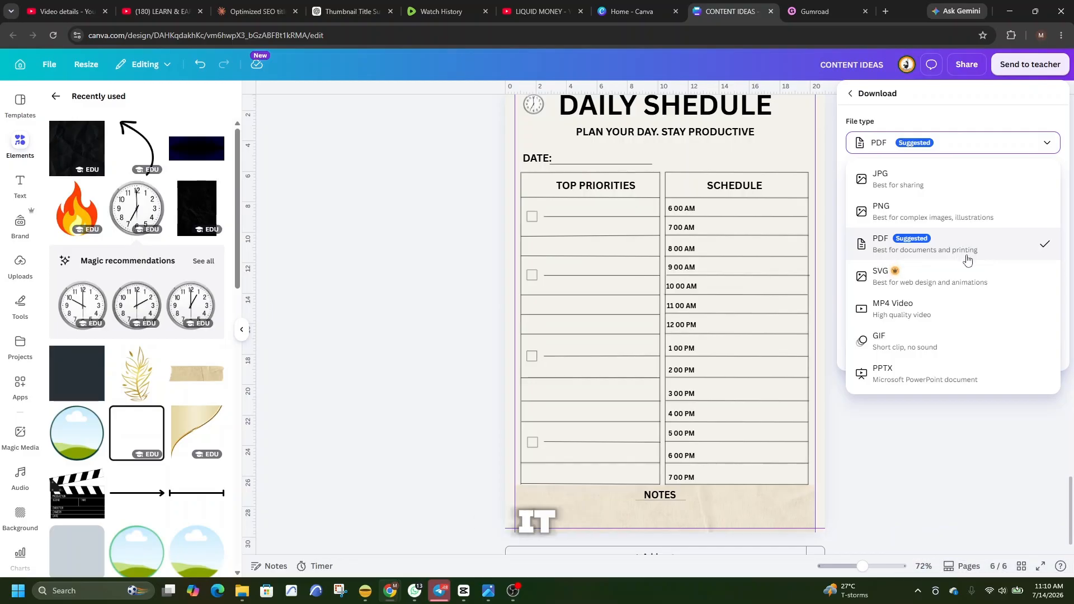
{"action": "left_click", "coordinate": [412, 206]}
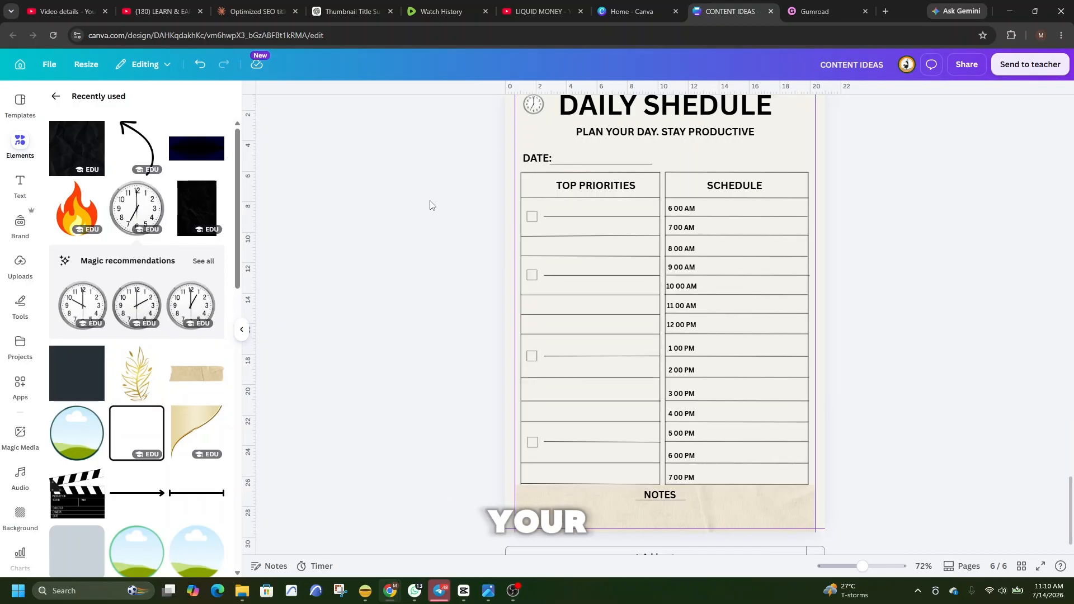
Switch to Gumroad and examine the featured and trending products and their prices on the Discover page.
{"action": "left_click", "coordinate": [830, 15]}
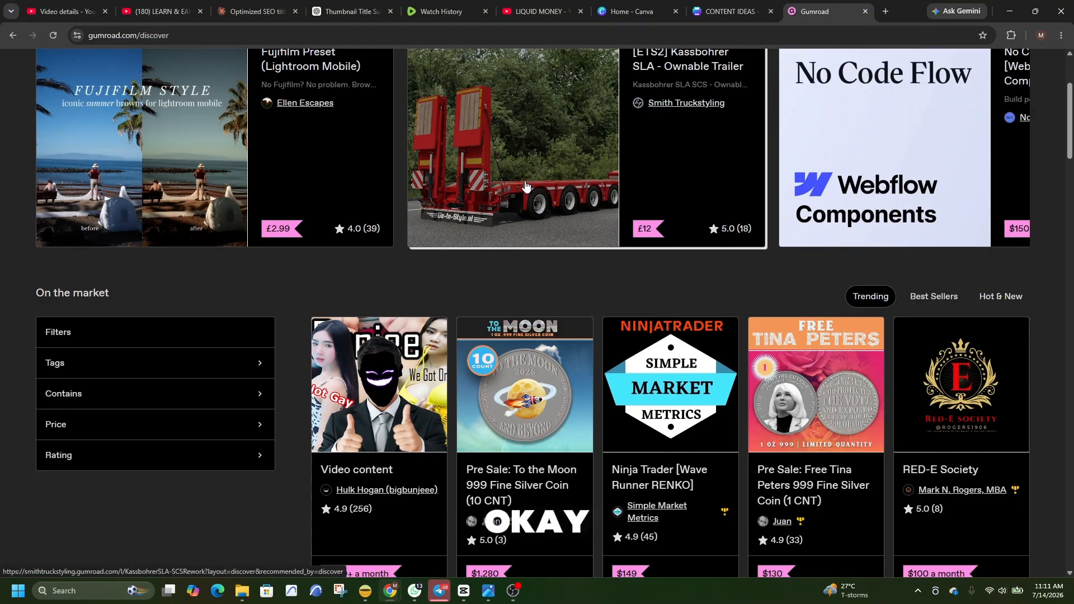
{"action": "scroll", "coordinate": [525, 185], "scroll_direction": "up", "scroll_amount": 3}
{"action": "mouse_move", "coordinate": [76, 102]}
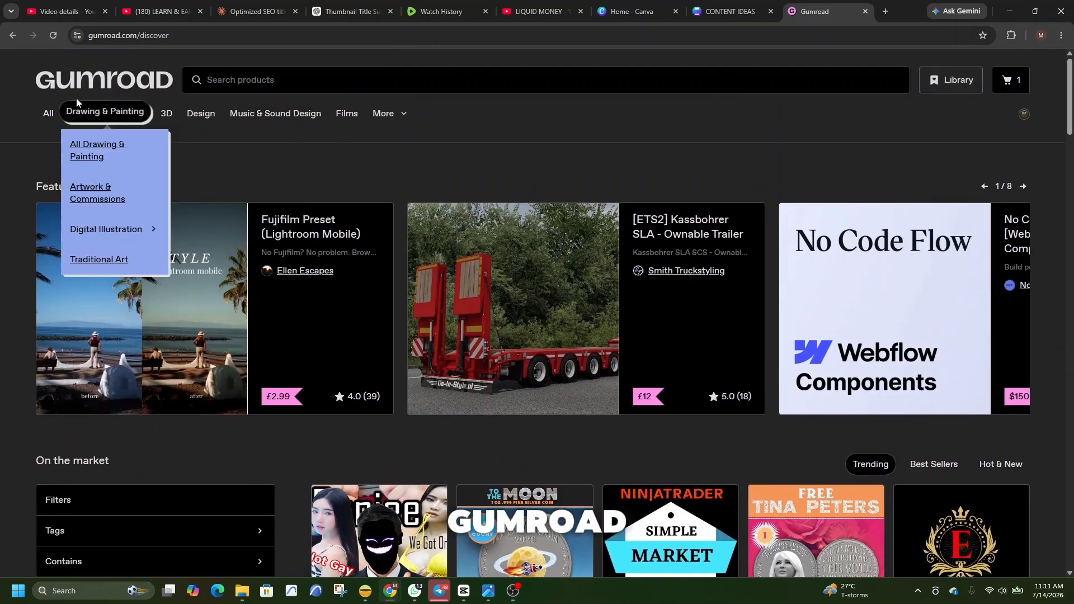
{"action": "scroll", "coordinate": [504, 263], "scroll_direction": "down", "scroll_amount": 2}
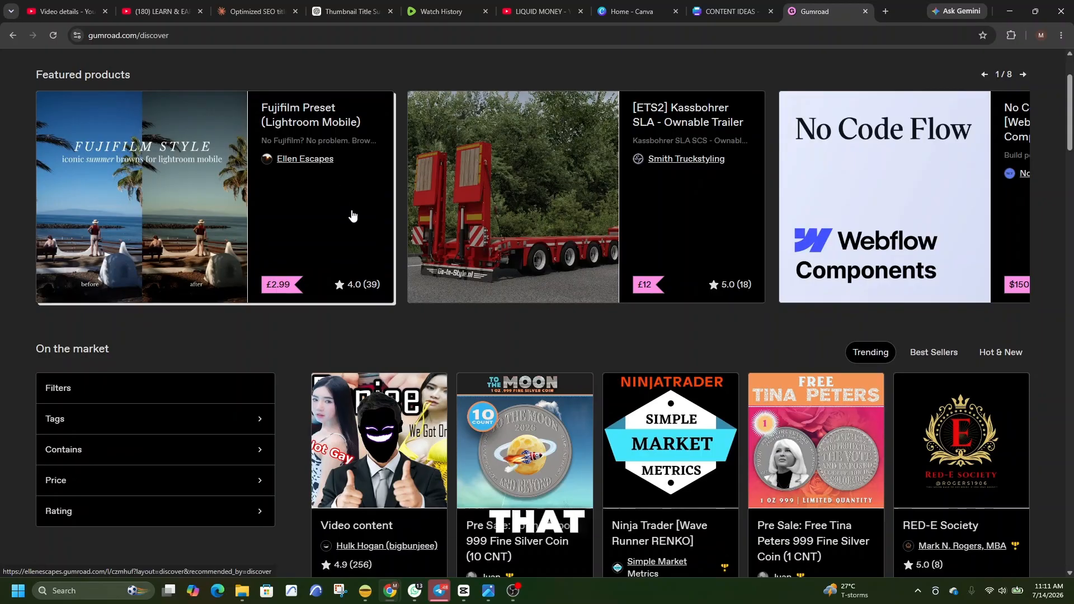
{"action": "scroll", "coordinate": [557, 232], "scroll_direction": "down", "scroll_amount": 2}
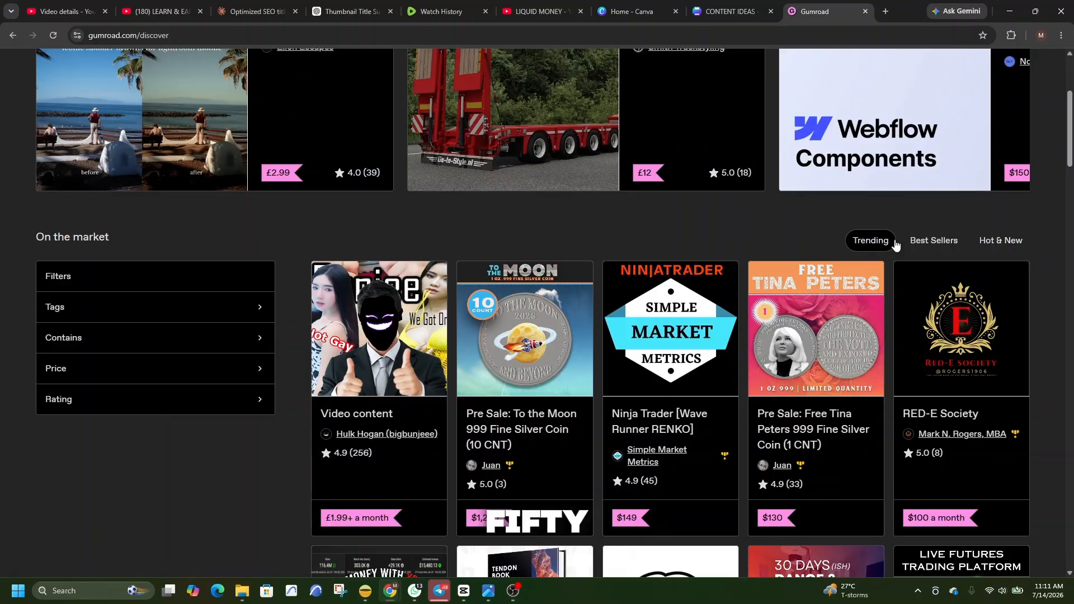
{"action": "scroll", "coordinate": [862, 241], "scroll_direction": "down", "scroll_amount": 4}
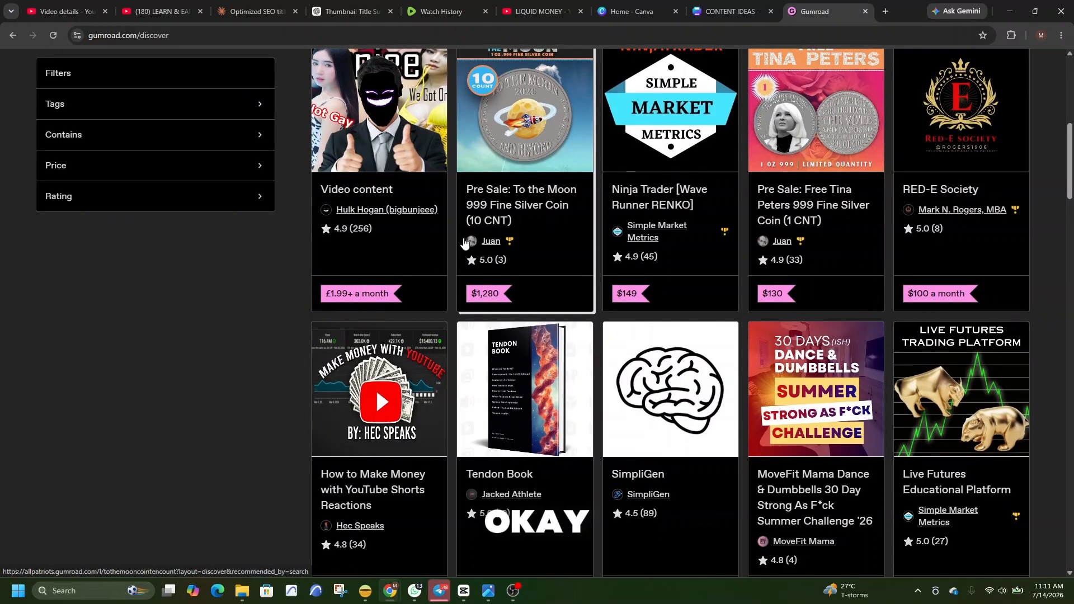
{"action": "scroll", "coordinate": [464, 241], "scroll_direction": "down", "scroll_amount": 8}
{"action": "scroll", "coordinate": [464, 241], "scroll_direction": "down", "scroll_amount": 6}
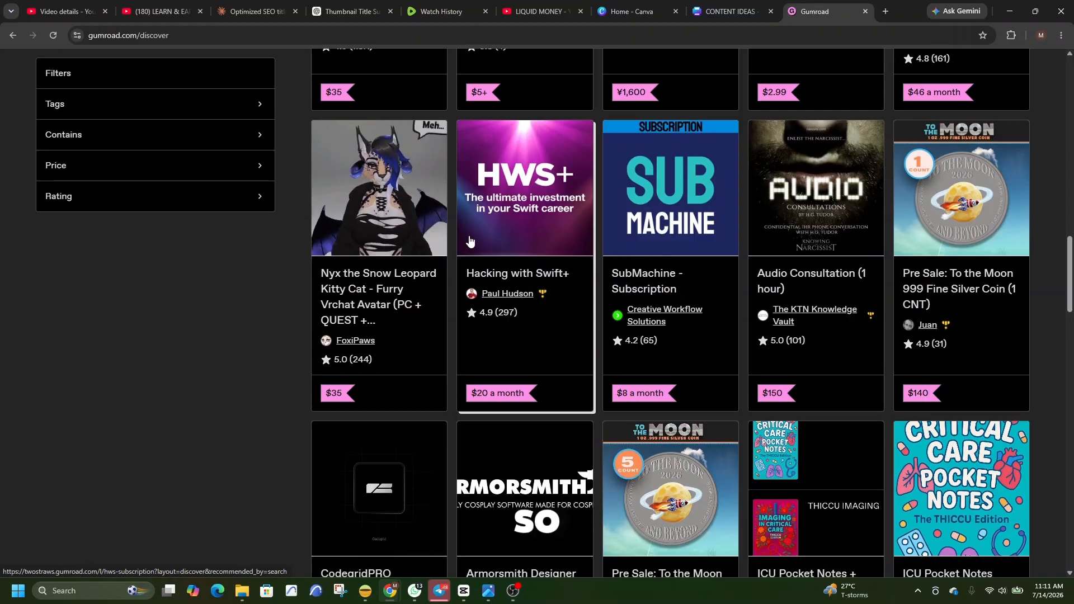
{"action": "scroll", "coordinate": [471, 241], "scroll_direction": "down", "scroll_amount": 4}
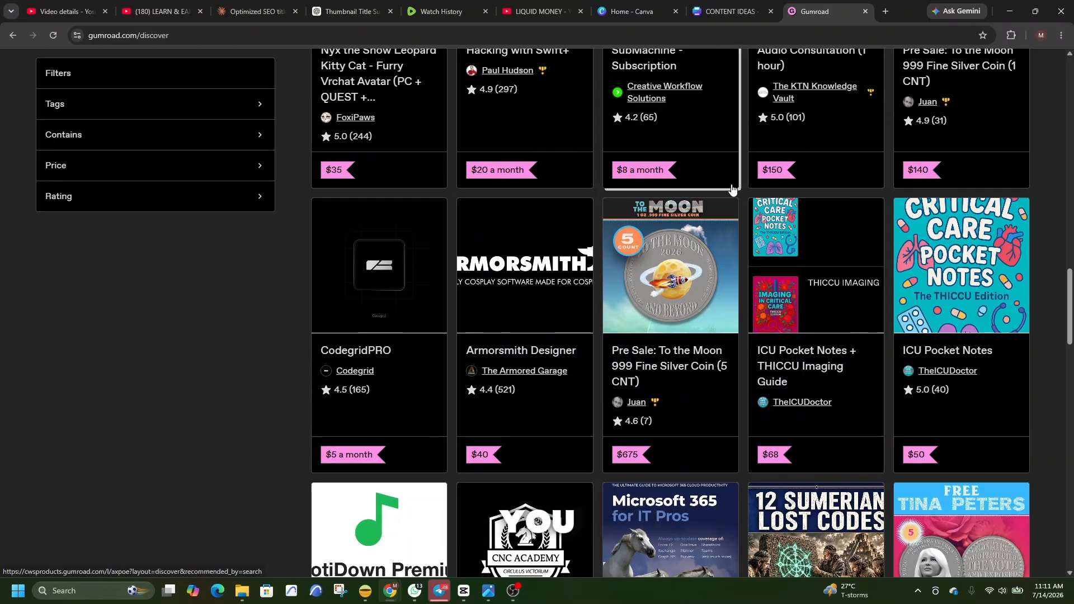
{"action": "scroll", "coordinate": [1020, 92], "scroll_direction": "up", "scroll_amount": 5}
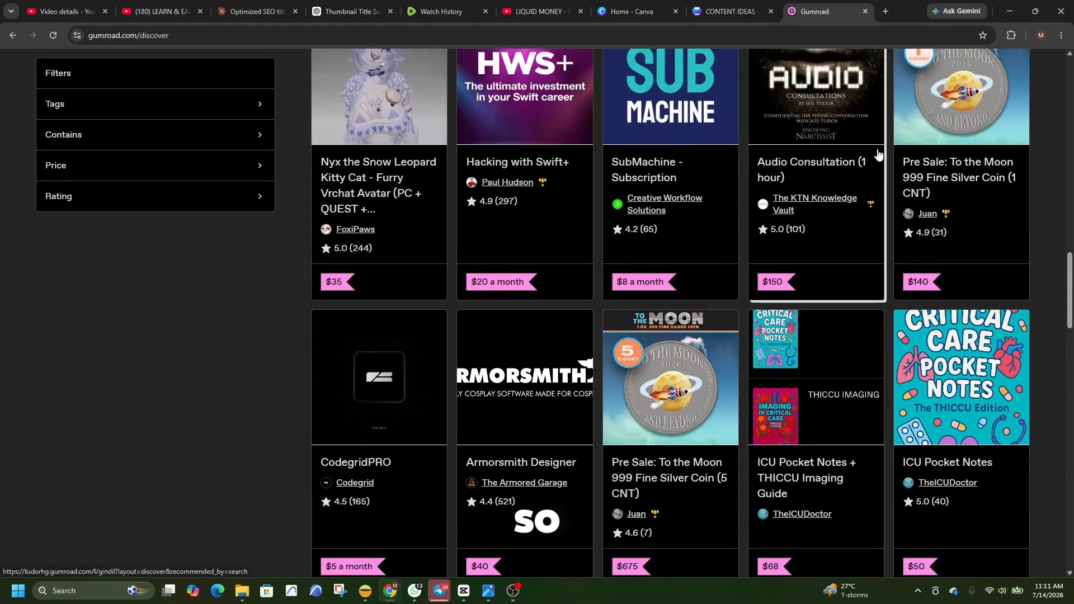
{"action": "scroll", "coordinate": [1019, 92], "scroll_direction": "up", "scroll_amount": 10}
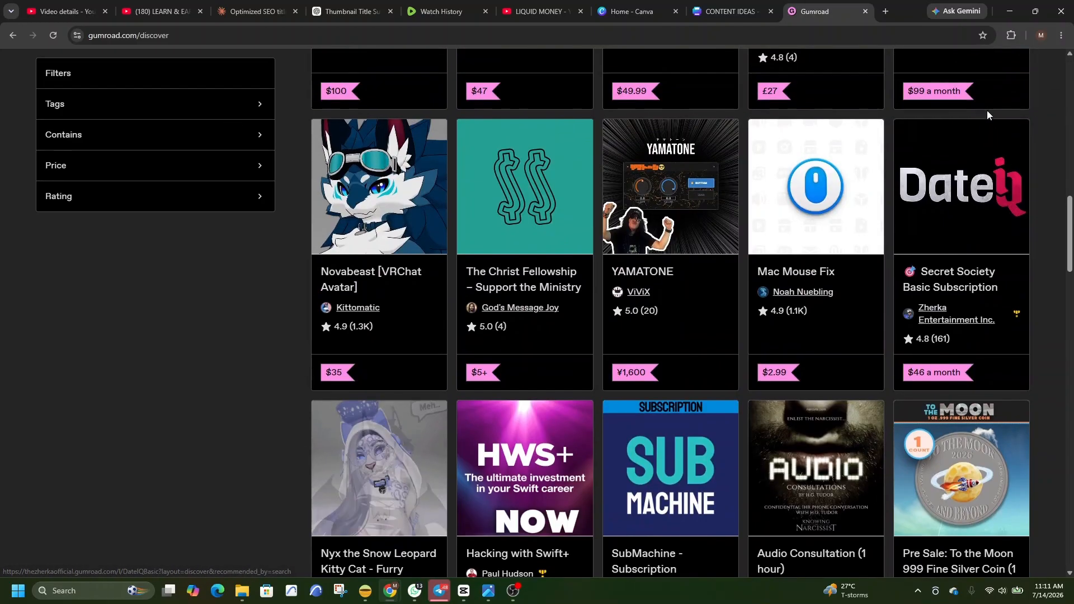
{"action": "scroll", "coordinate": [990, 118], "scroll_direction": "up", "scroll_amount": 10}
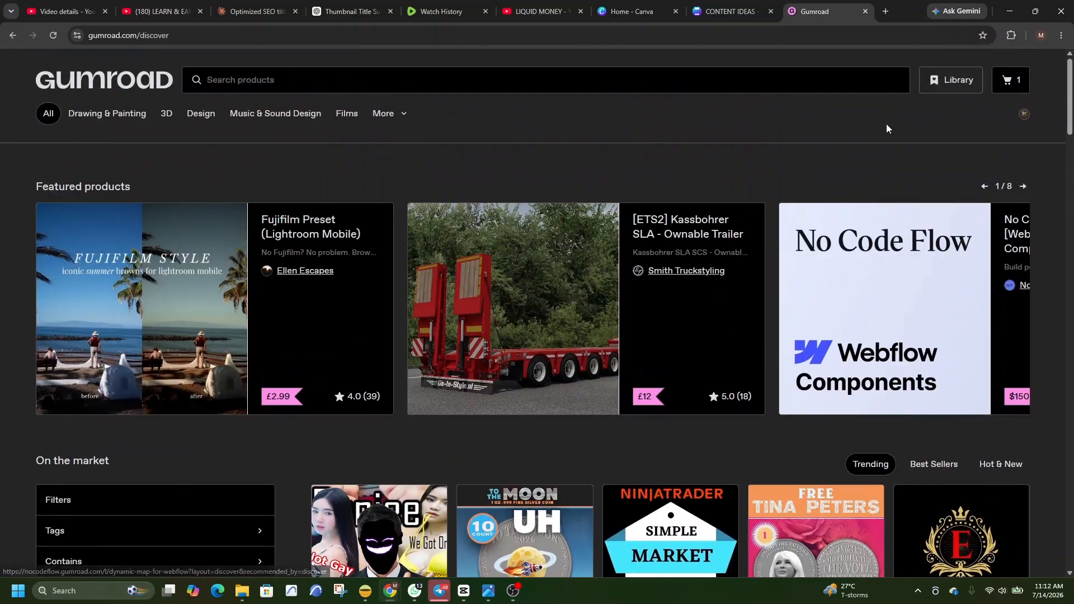
Open the Gumroad account's seller dashboard.
{"action": "left_click", "coordinate": [1025, 114]}
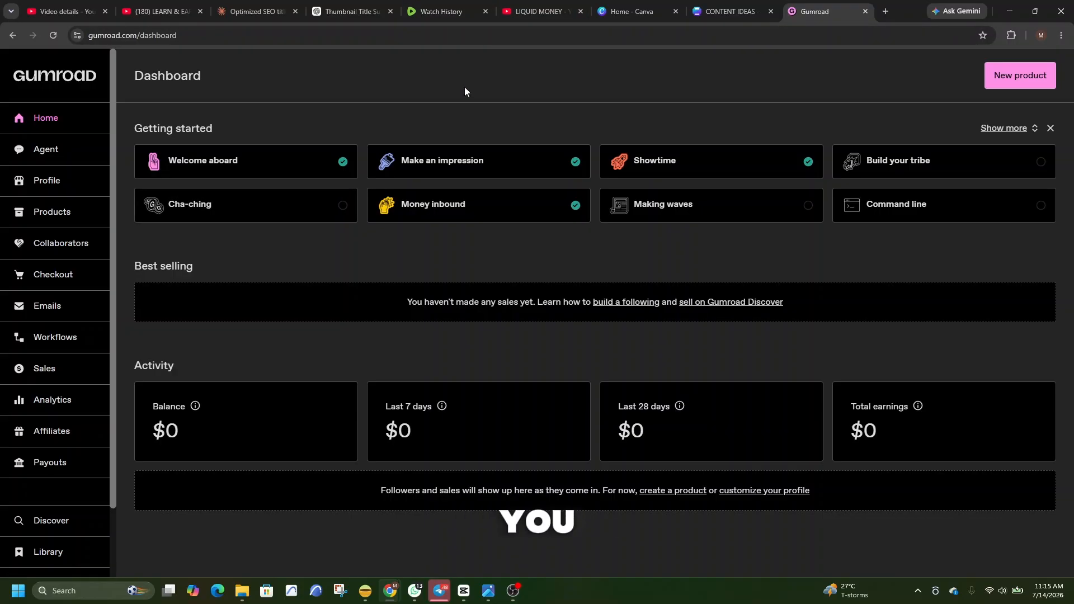
{"action": "left_click", "coordinate": [513, 589]}
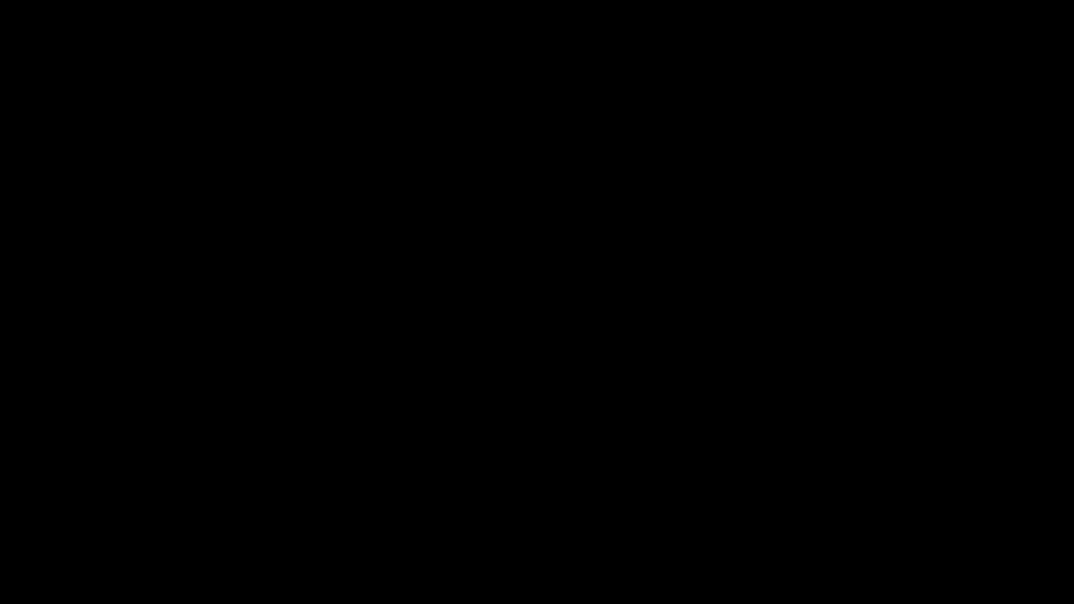